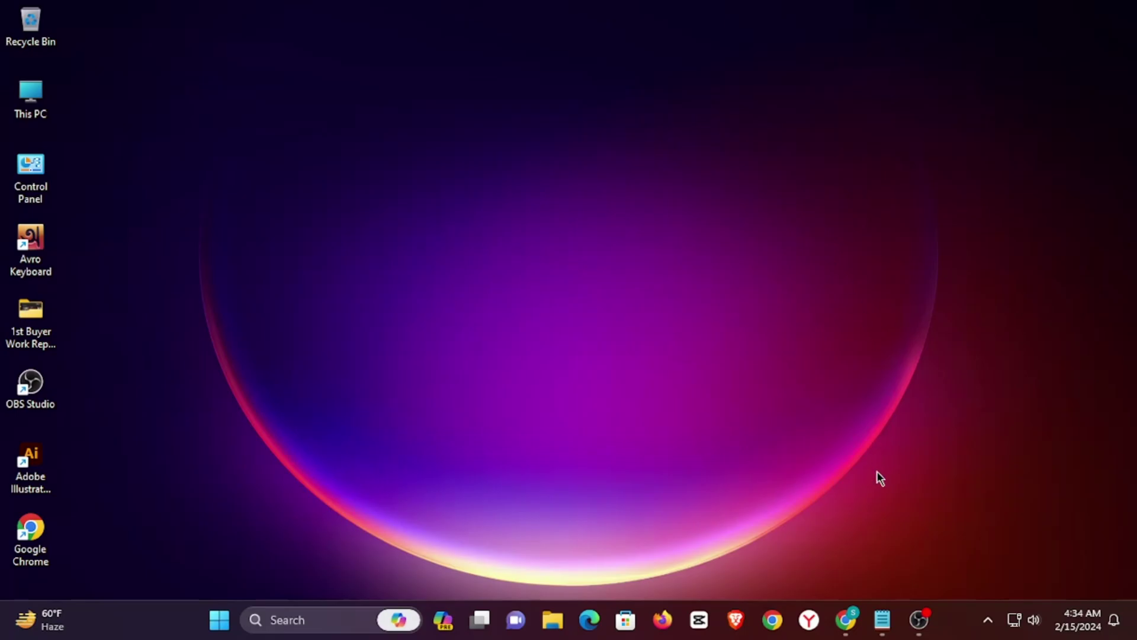
# Switch to Chrome and look over the Fiverr inbox and the start of the "Set up Fiverr Auto Reply - 2024" document.
pyautogui.click(848, 616)
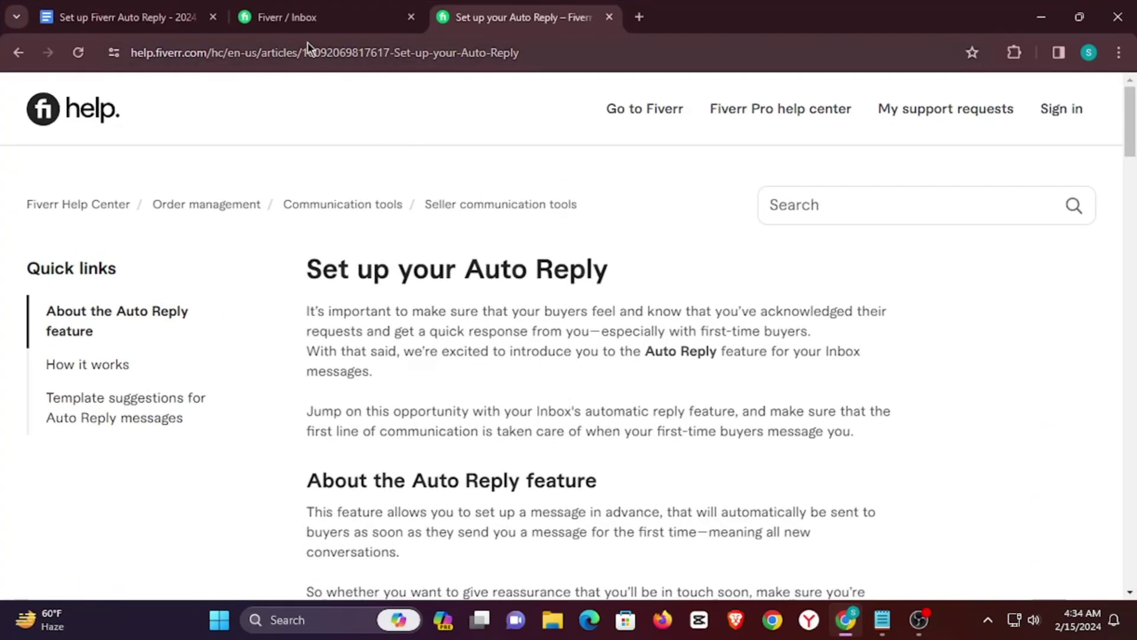
pyautogui.click(309, 19)
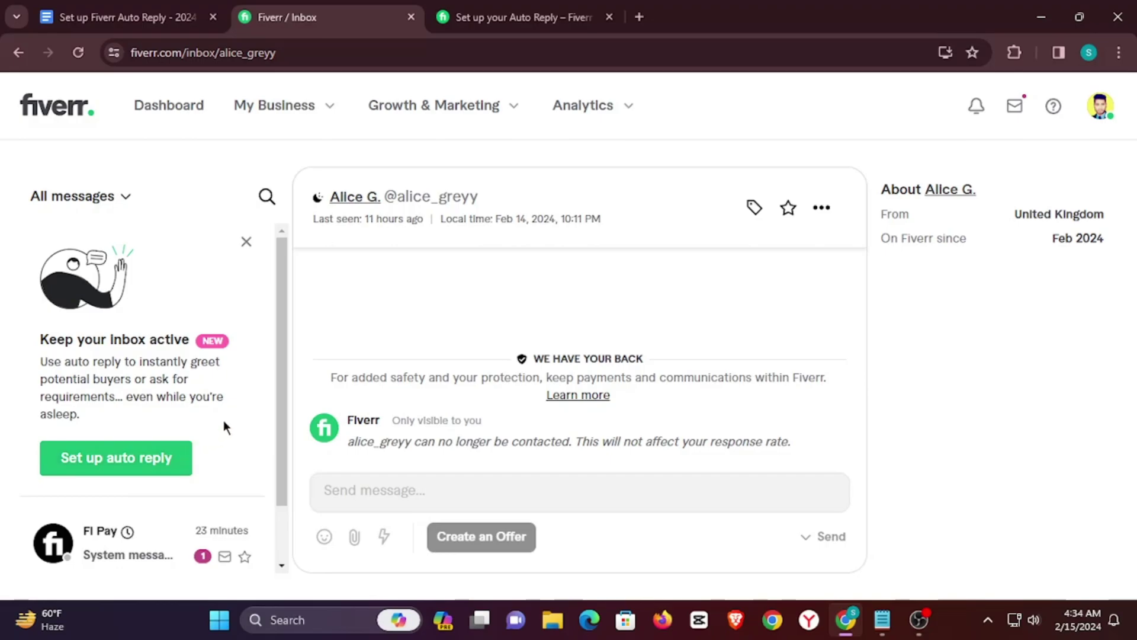
pyautogui.click(127, 16)
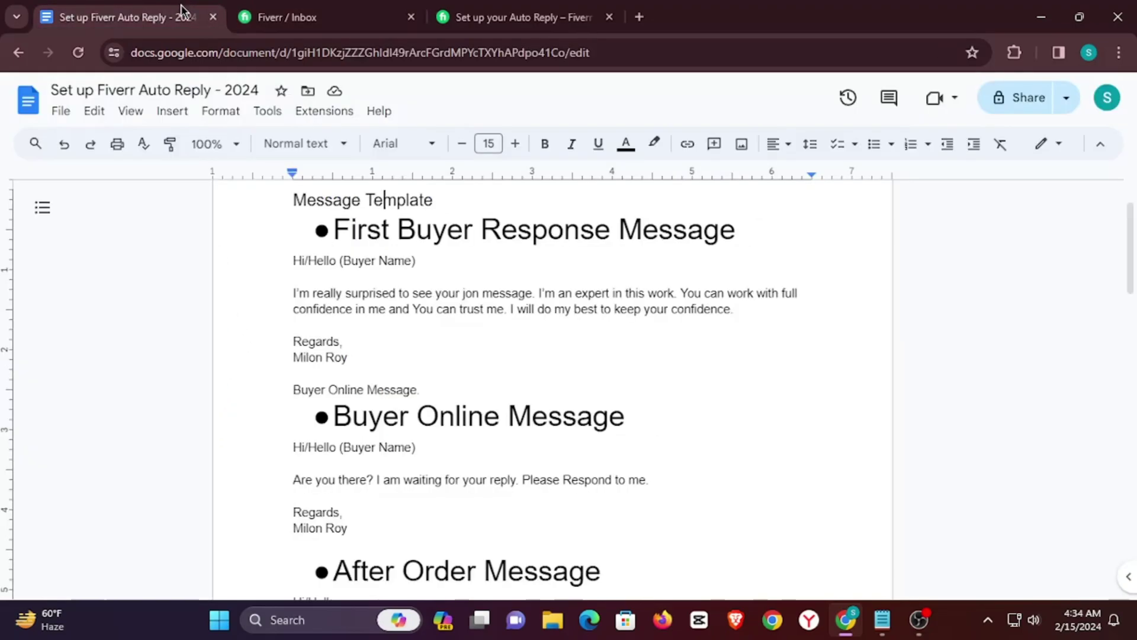
pyautogui.scroll(2, 318, 322)
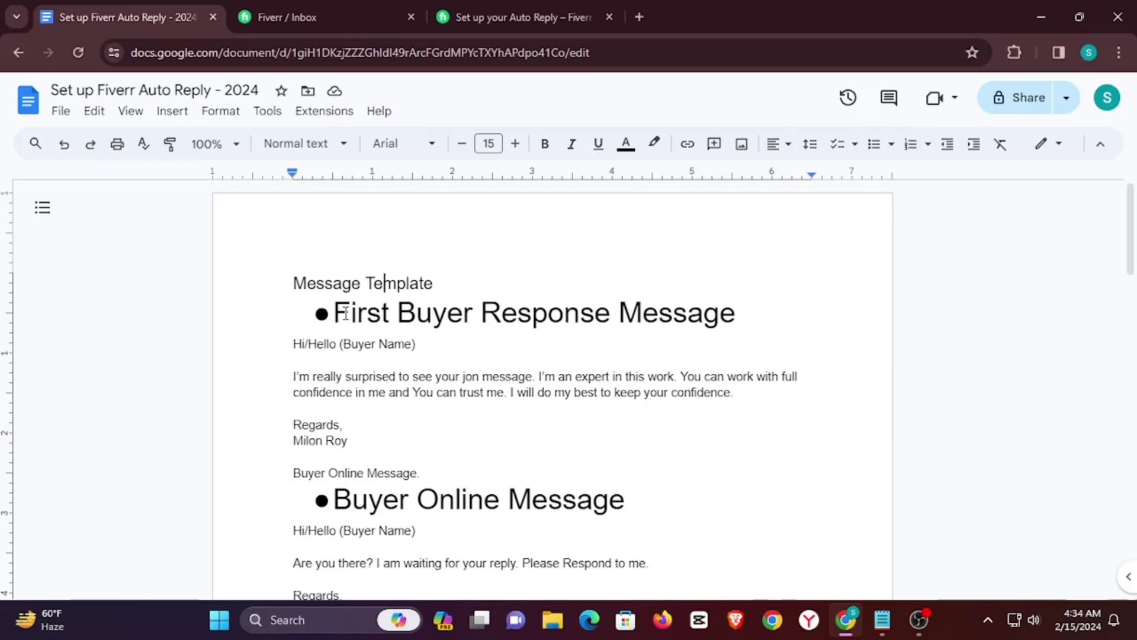
# Read the introduction and the "About the Auto Reply feature" section of Fiverr's "Set up your Auto Reply" help article.
pyautogui.click(514, 4)
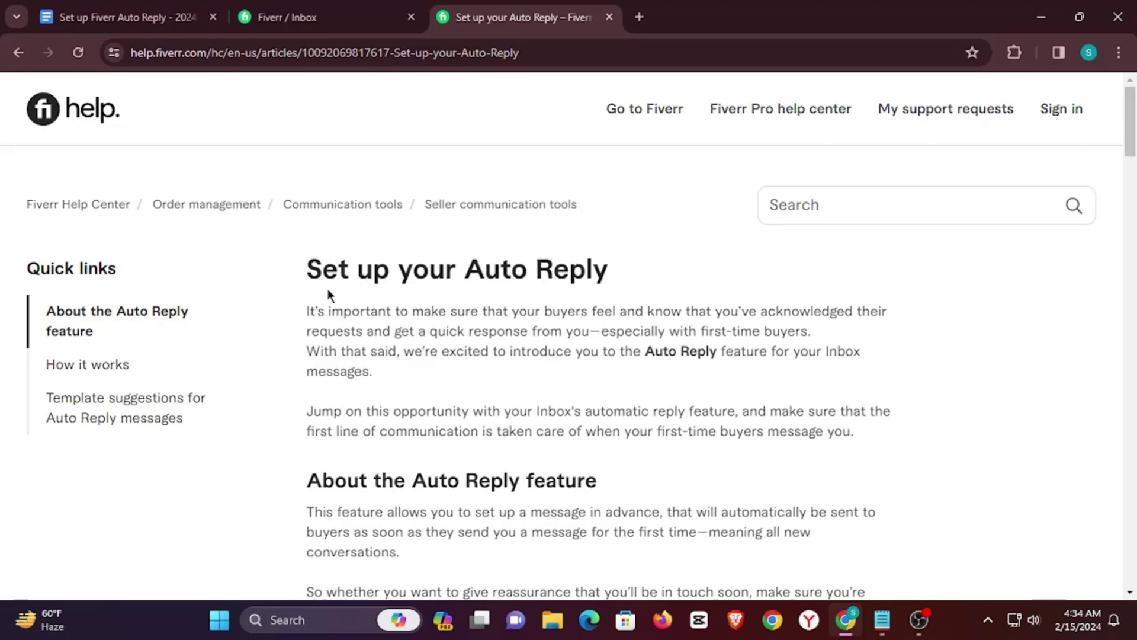
pyautogui.moveTo(306, 270); pyautogui.dragTo(619, 263)
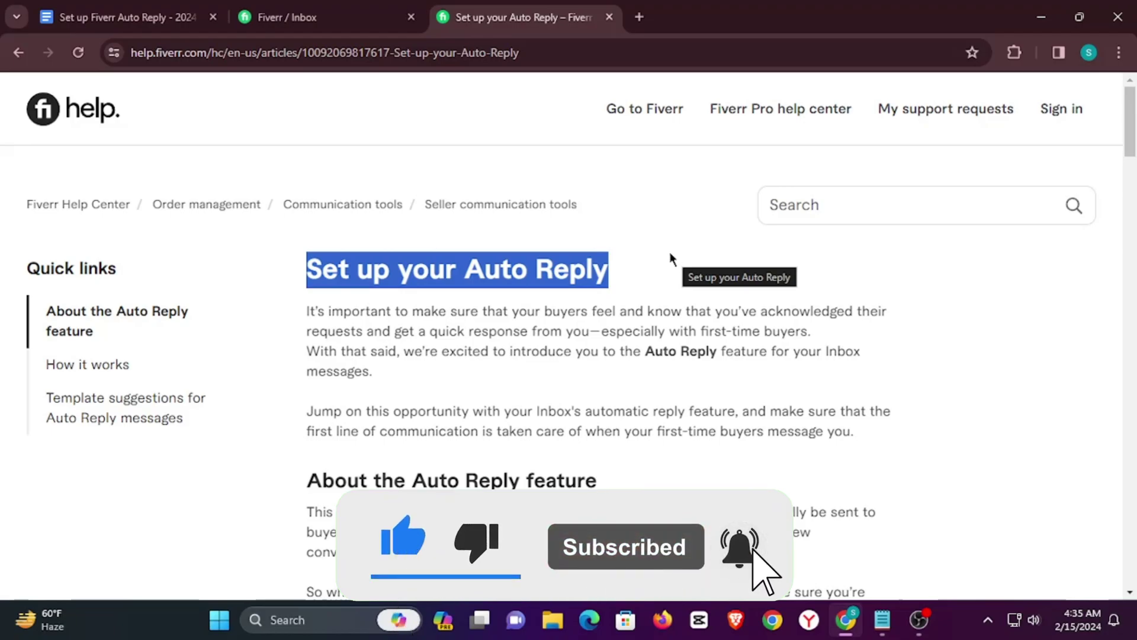
pyautogui.click(638, 257)
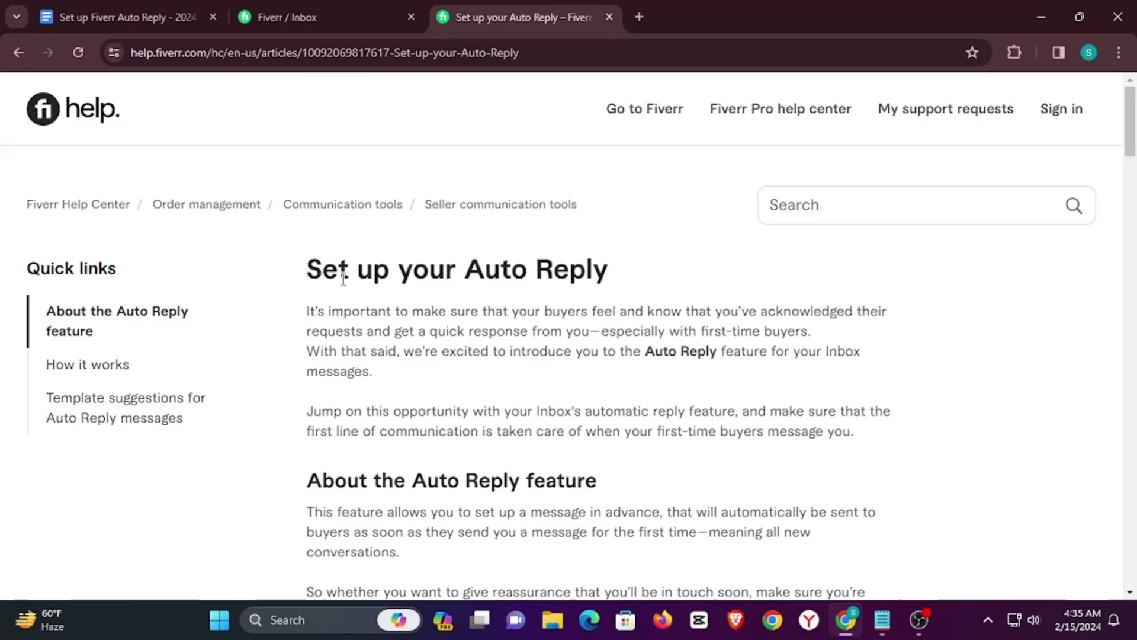
pyautogui.scroll(-3, 403, 291)
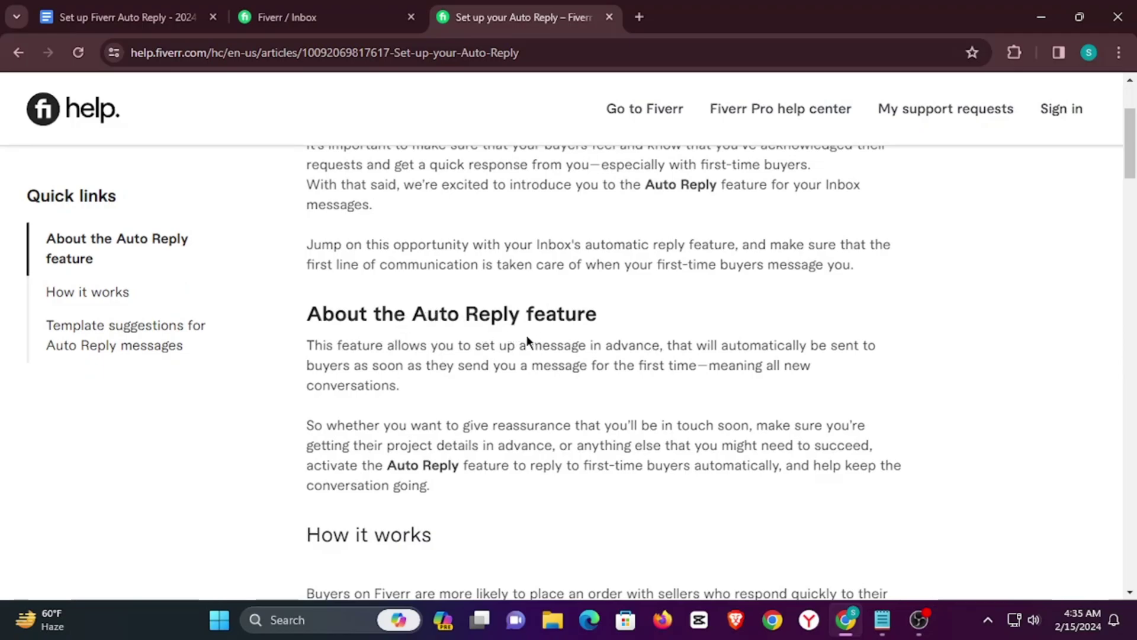
pyautogui.scroll(-3, 526, 335)
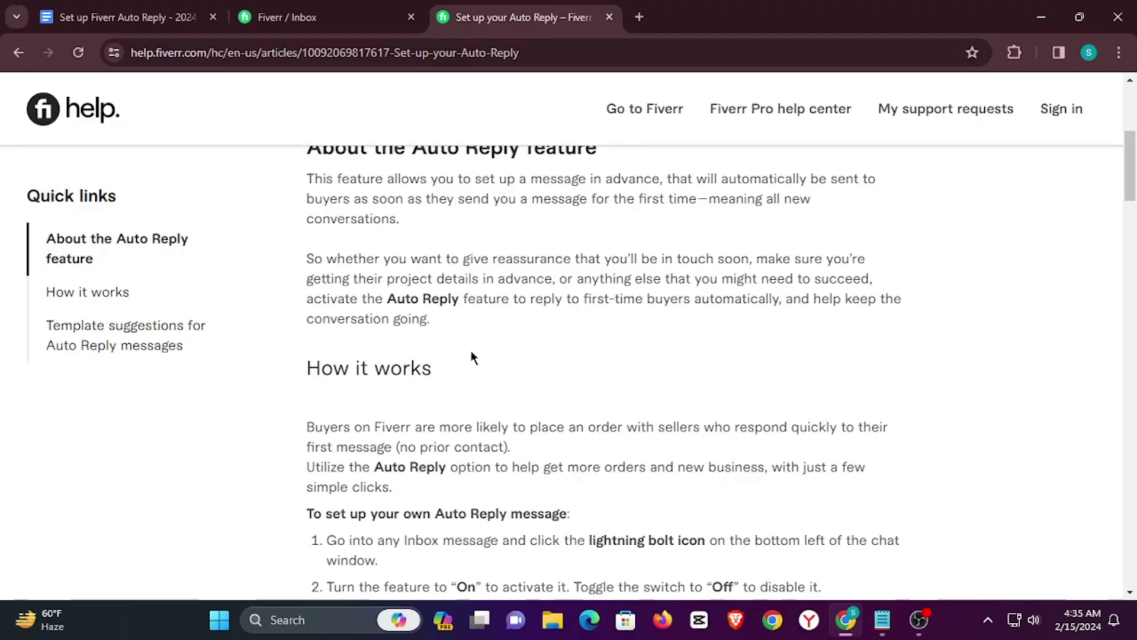
pyautogui.scroll(-2, 472, 363)
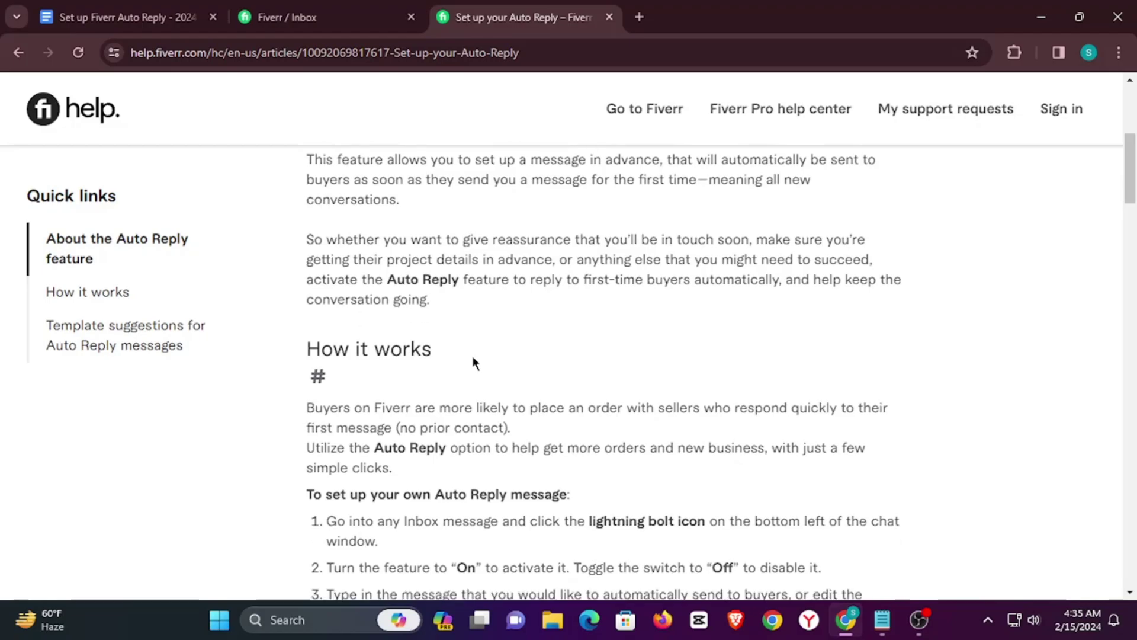
# Read the article's "How it works" instructions and examine the example screenshots of the auto reply setup.
pyautogui.scroll(-3, 500, 336)
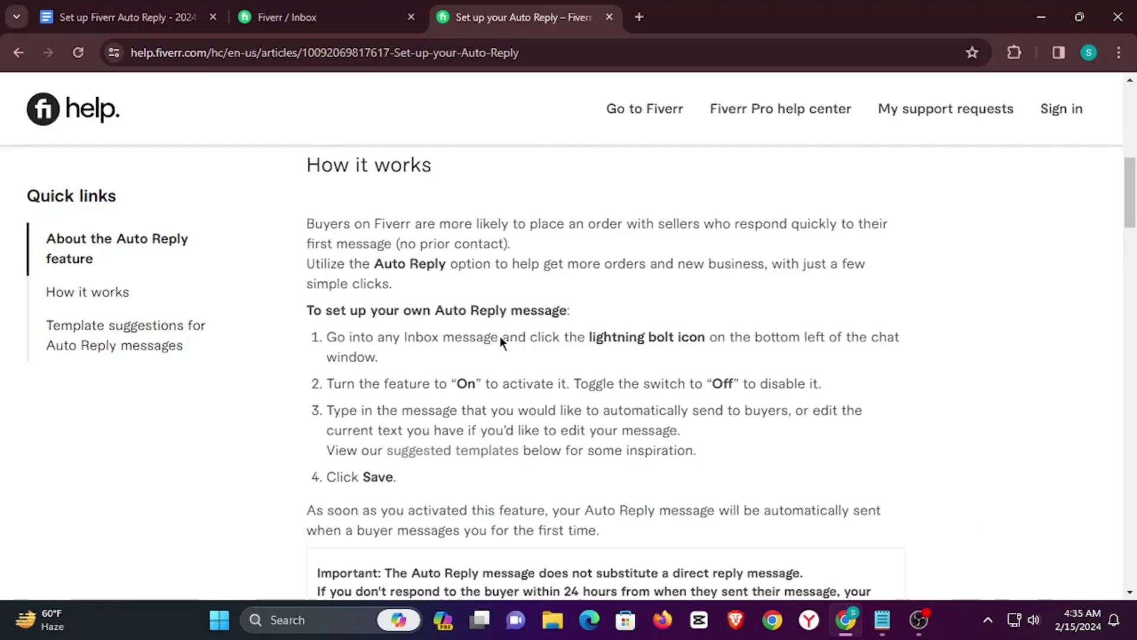
pyautogui.scroll(-3, 521, 339)
pyautogui.scroll(2, 521, 340)
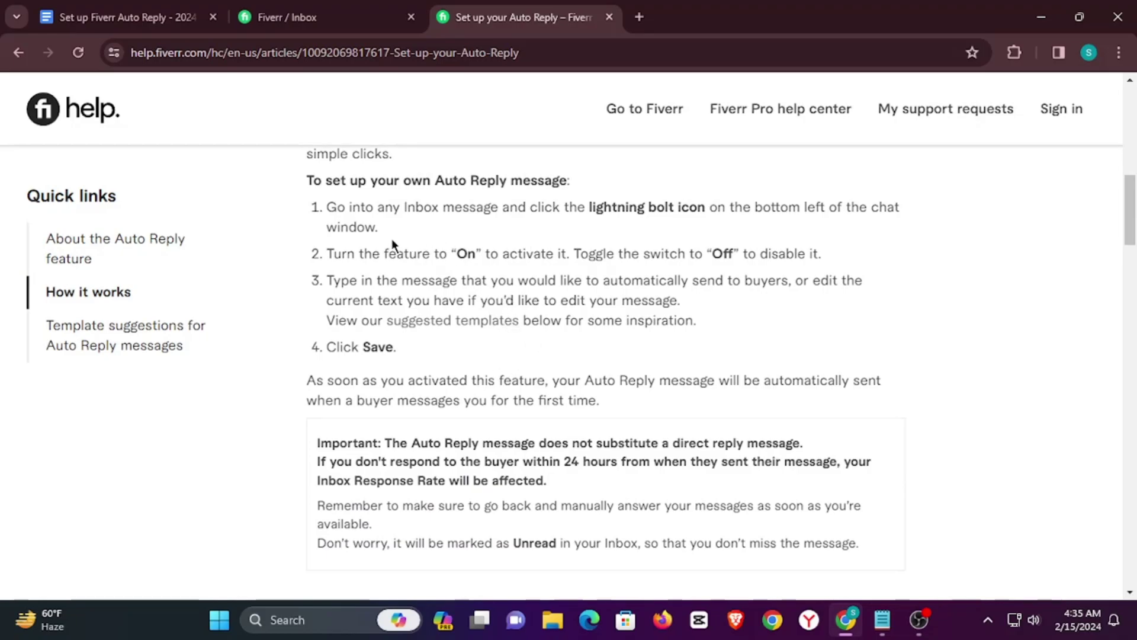
pyautogui.scroll(-7, 506, 237)
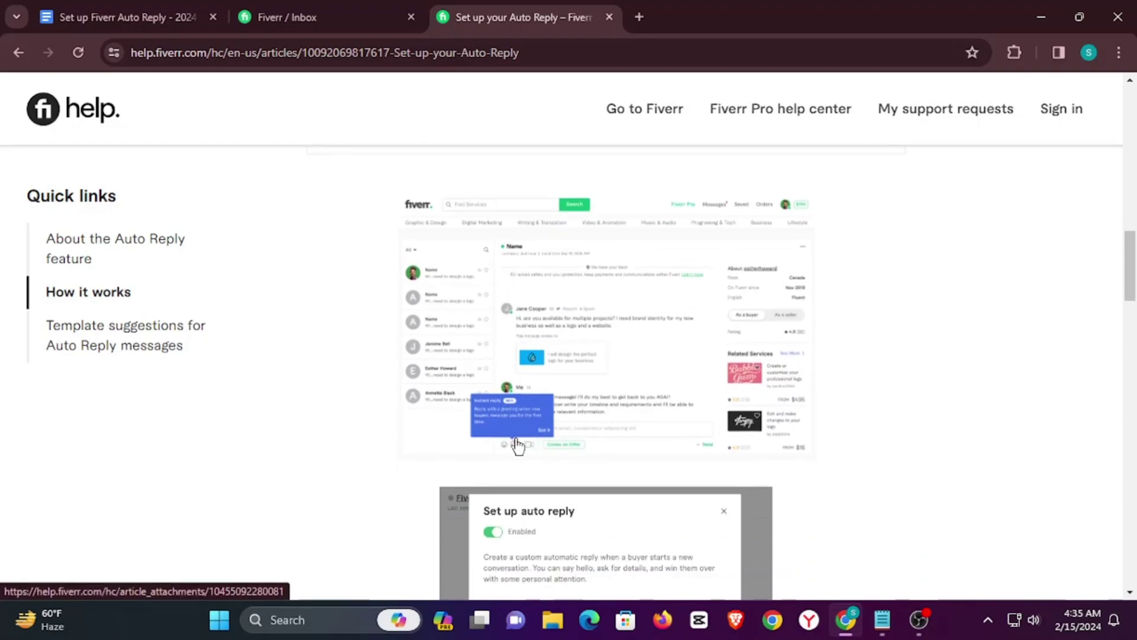
pyautogui.scroll(-2, 536, 447)
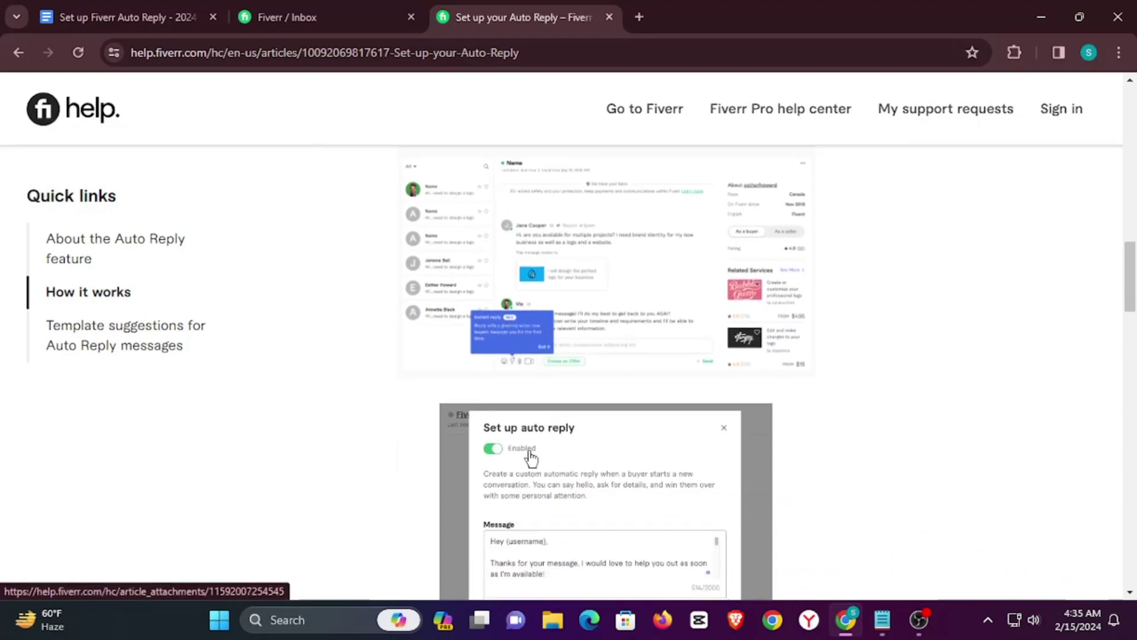
pyautogui.scroll(-2, 513, 429)
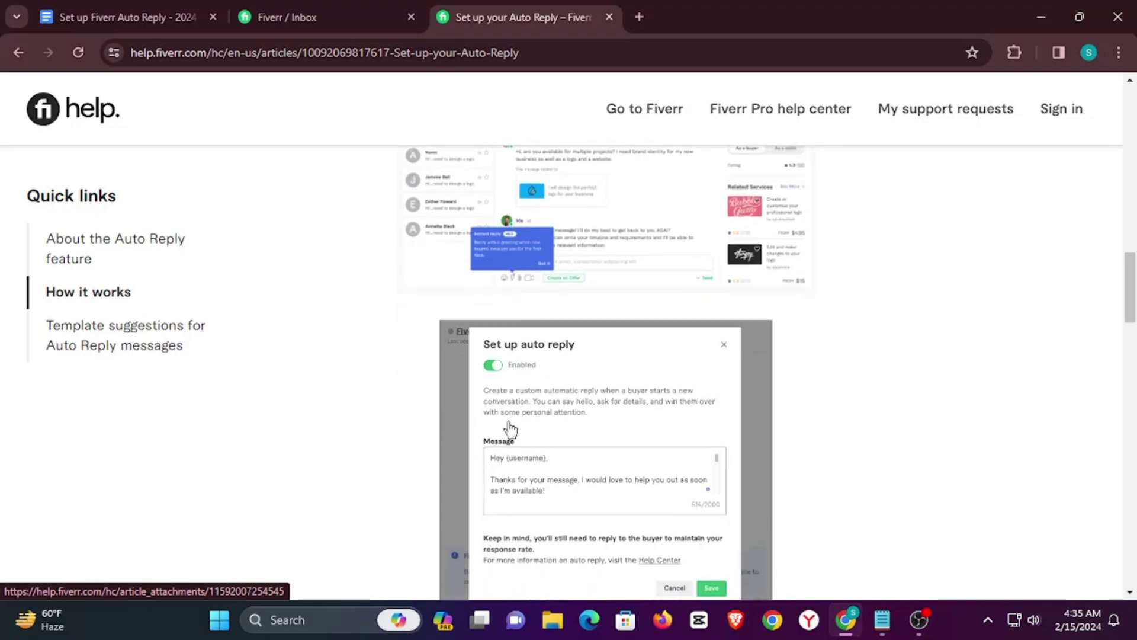
pyautogui.scroll(-2, 513, 382)
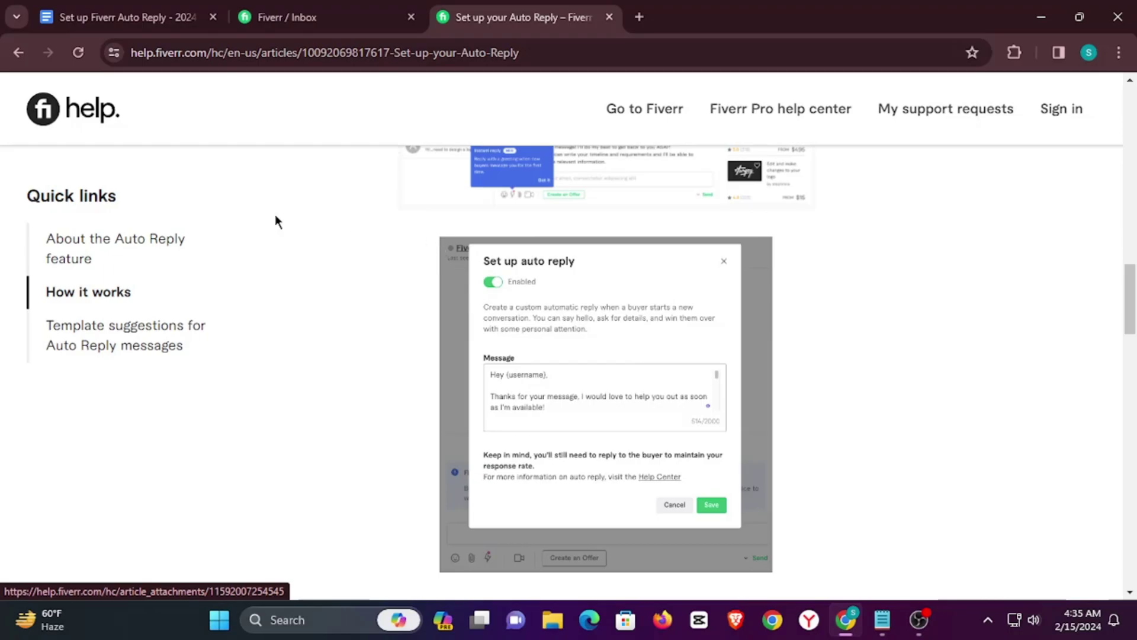
# Review the "Buyer Online Message" template and its buyer name placeholder in the "Set up Fiverr Auto Reply - 2024" document.
pyautogui.click(136, 17)
pyautogui.scroll(-2, 423, 314)
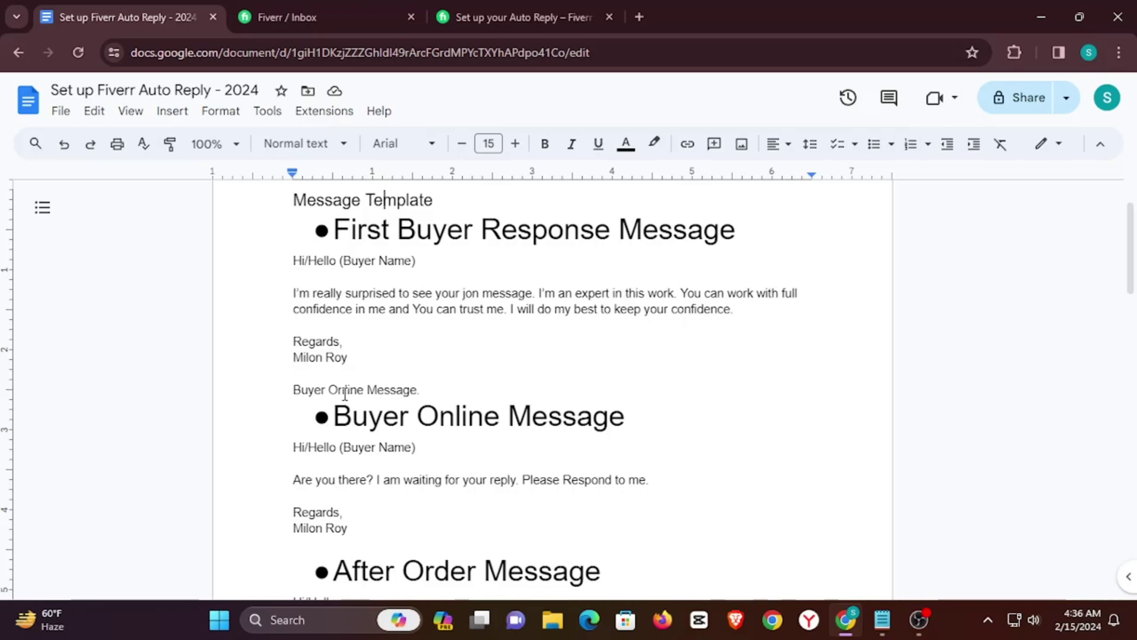
pyautogui.moveTo(334, 416); pyautogui.dragTo(626, 409)
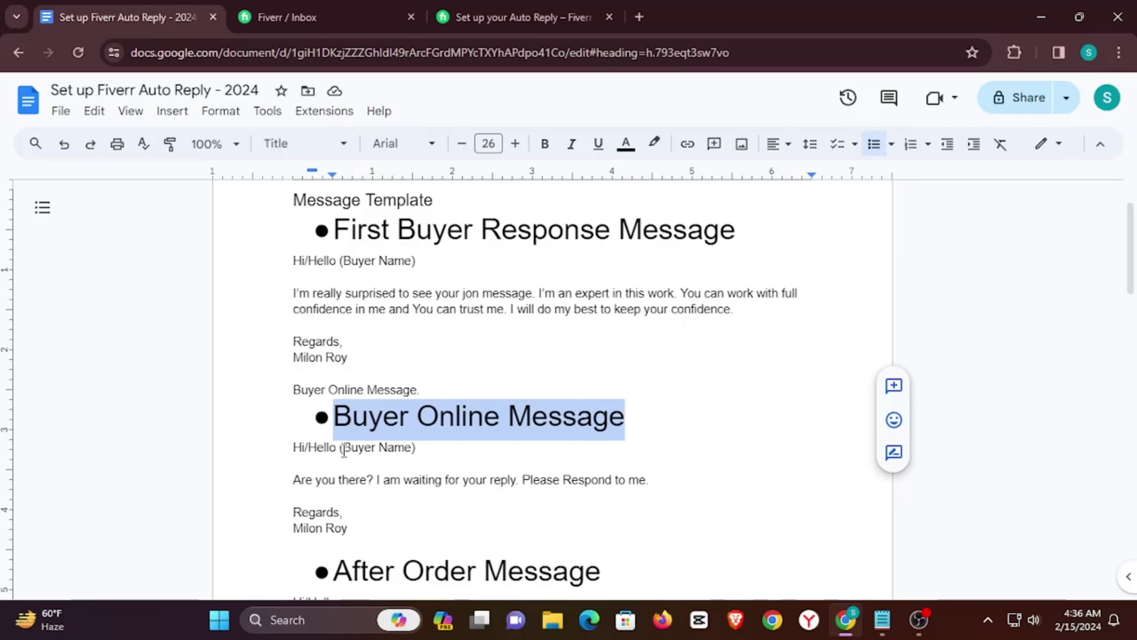
pyautogui.moveTo(343, 448); pyautogui.dragTo(412, 449)
pyautogui.click(416, 448)
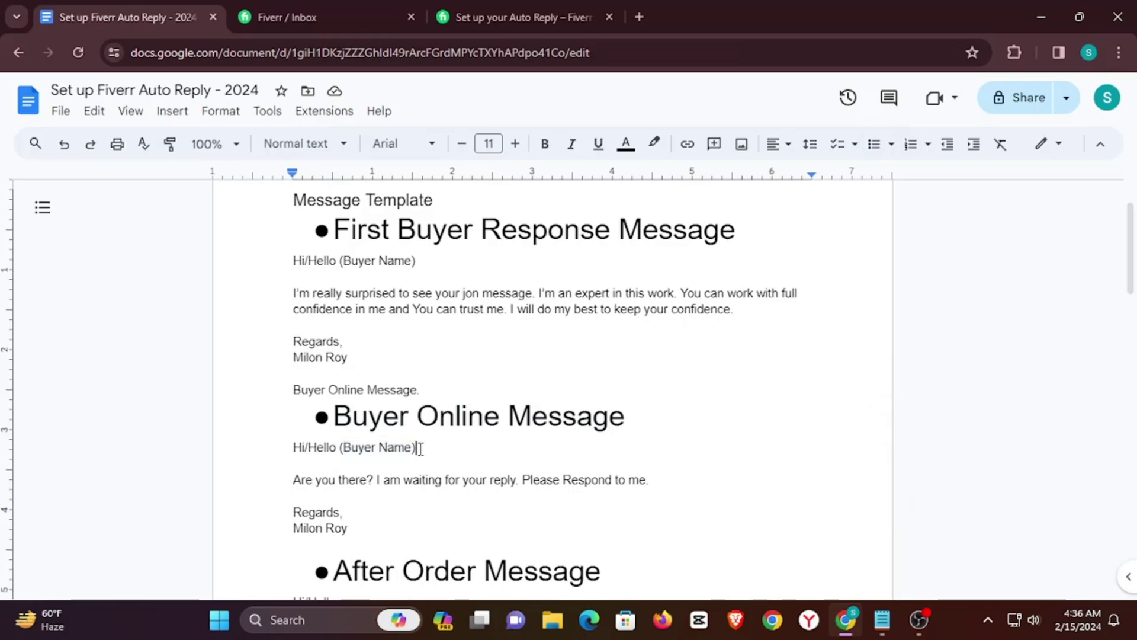
pyautogui.scroll(-3, 419, 449)
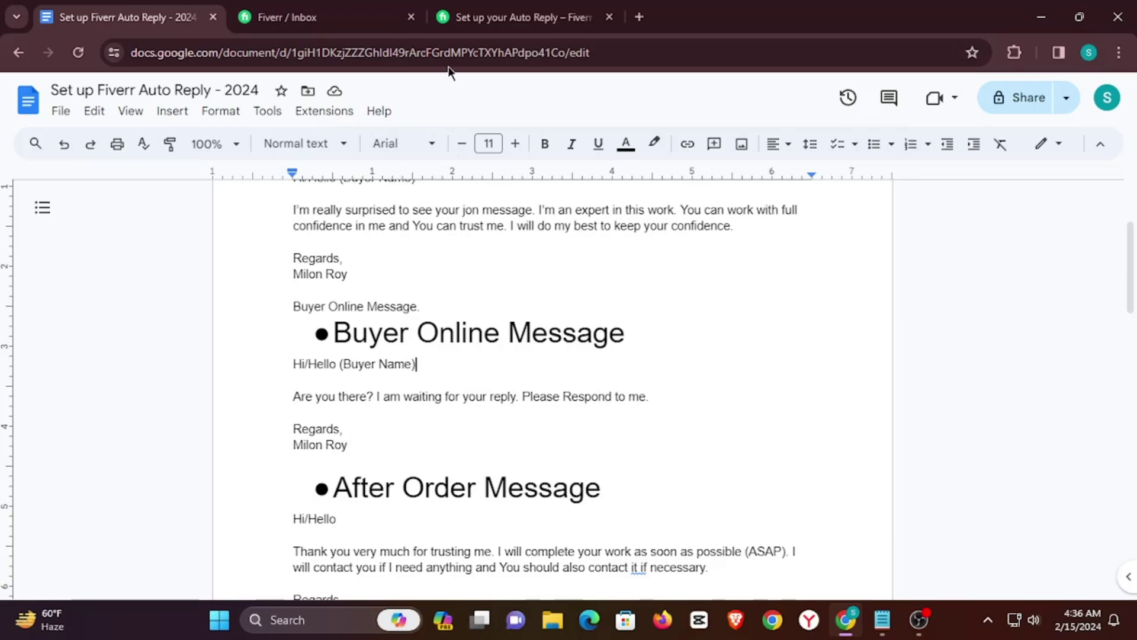
# Examine the Template 1 message under "Template suggestions for Auto Reply messages" in the Fiverr help article.
pyautogui.click(495, 17)
pyautogui.scroll(-5, 491, 349)
pyautogui.scroll(-3, 486, 370)
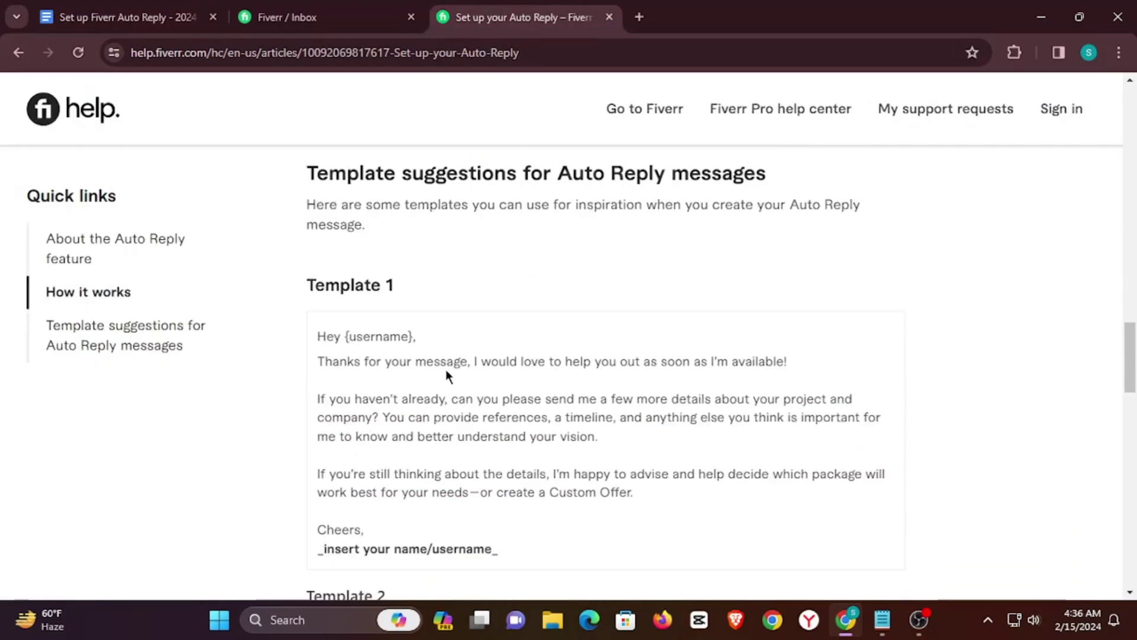
pyautogui.moveTo(307, 225); pyautogui.dragTo(417, 246)
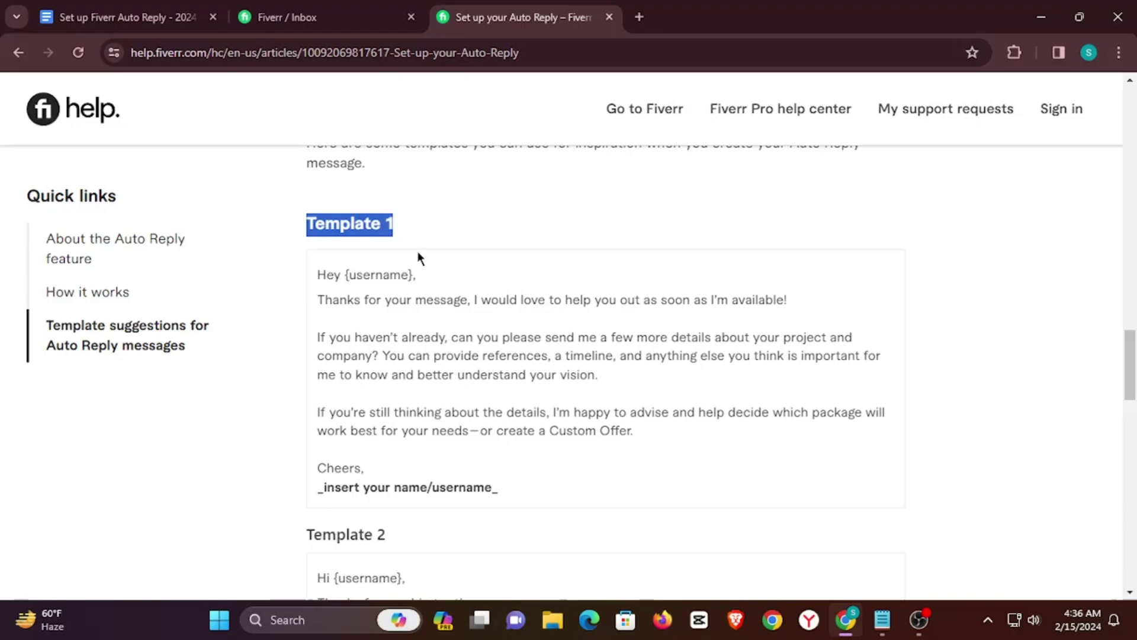
pyautogui.scroll(4, 420, 356)
pyautogui.scroll(1, 424, 379)
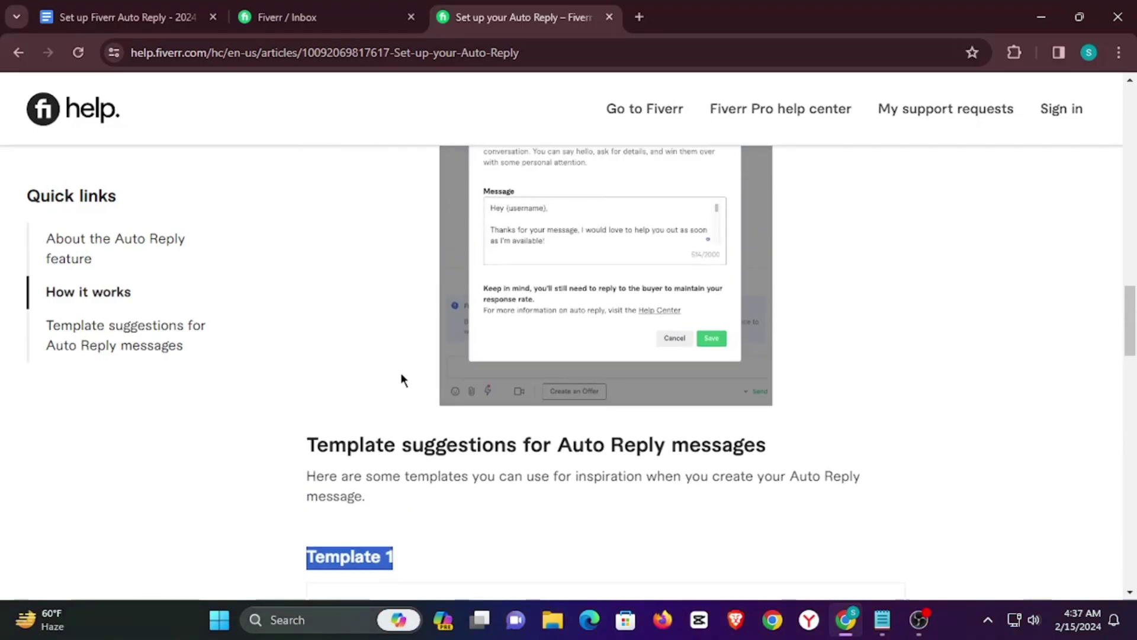
pyautogui.scroll(-4, 395, 377)
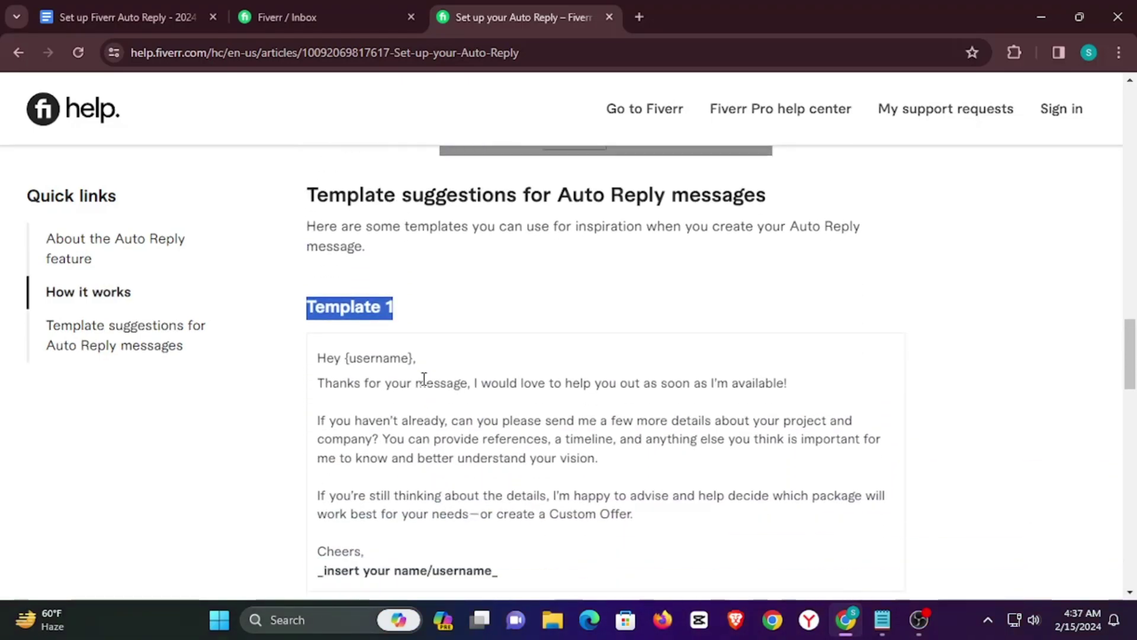
pyautogui.click(423, 380)
pyautogui.moveTo(318, 357); pyautogui.dragTo(645, 517)
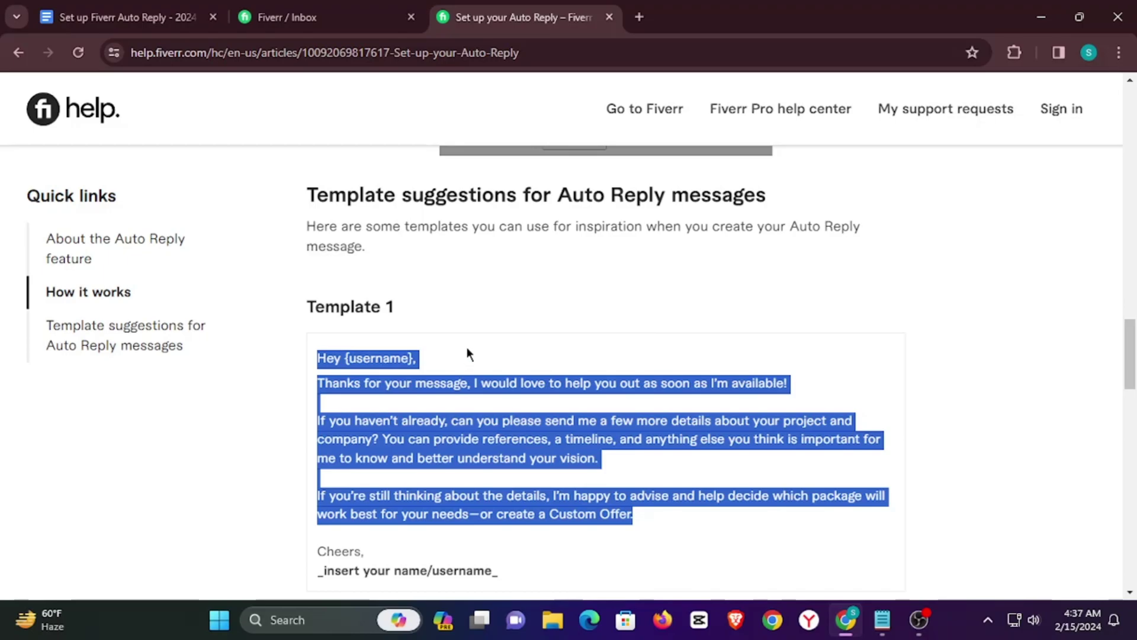
pyautogui.moveTo(395, 307); pyautogui.dragTo(305, 301)
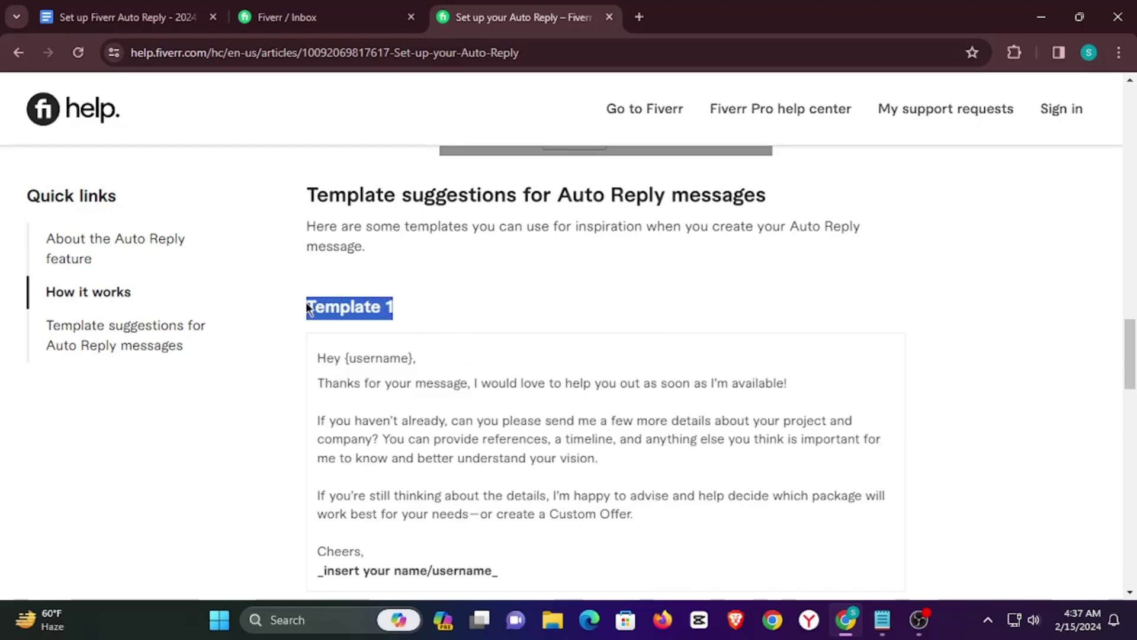
pyautogui.click(318, 272)
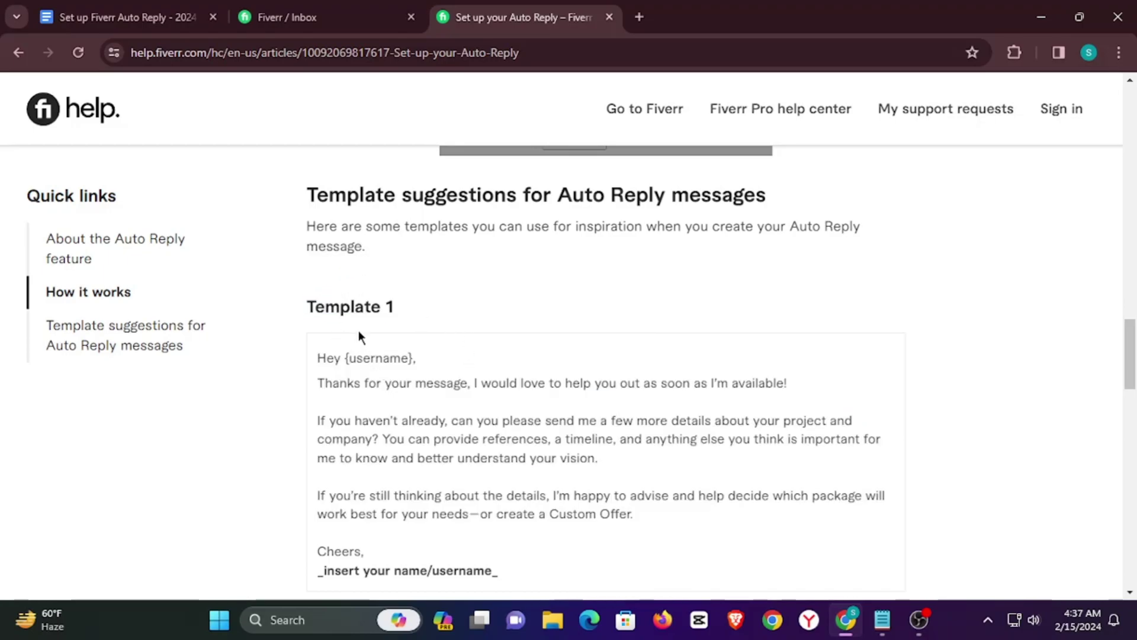
# Review the "First Buyer Response Message" heading in the template document and return to the Fiverr inbox.
pyautogui.click(131, 17)
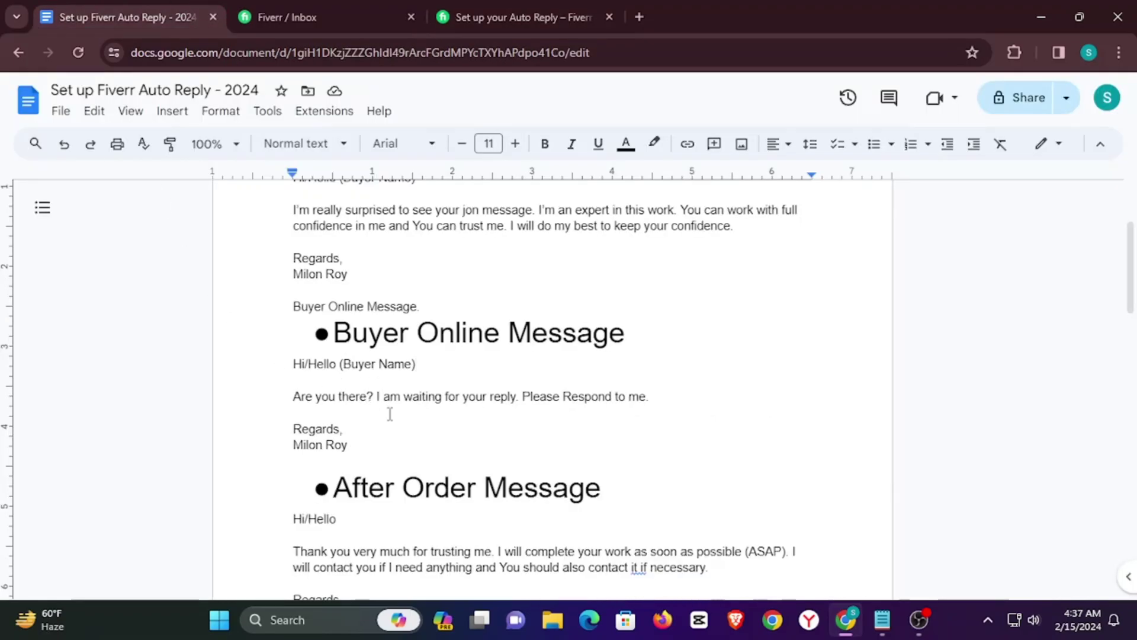
pyautogui.scroll(3, 389, 413)
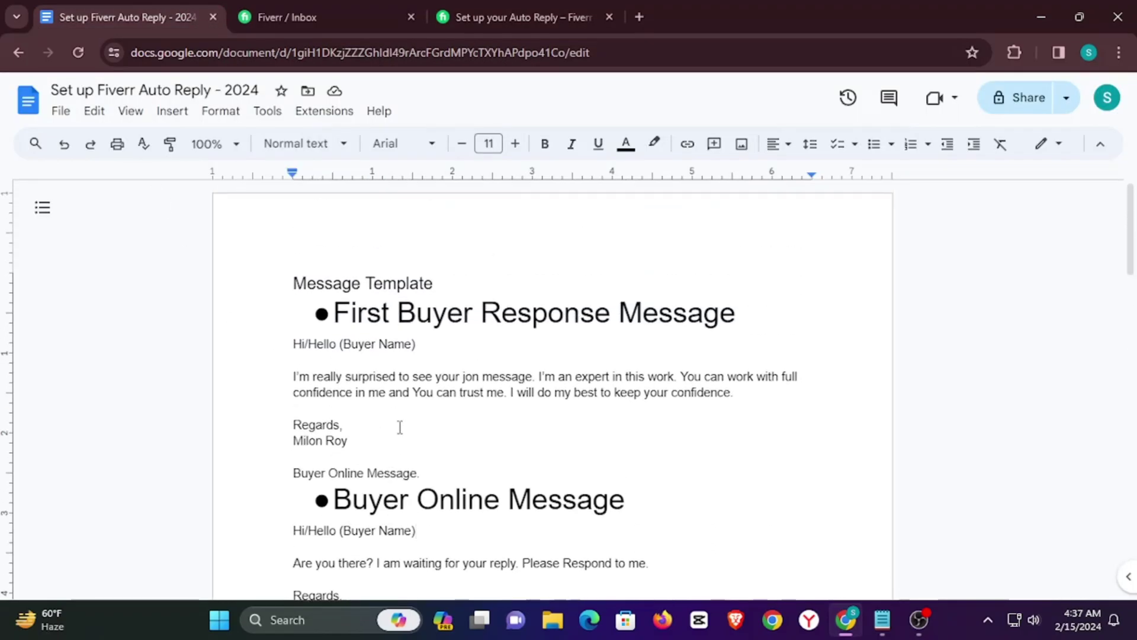
pyautogui.moveTo(333, 311); pyautogui.dragTo(749, 305)
pyautogui.click(583, 284)
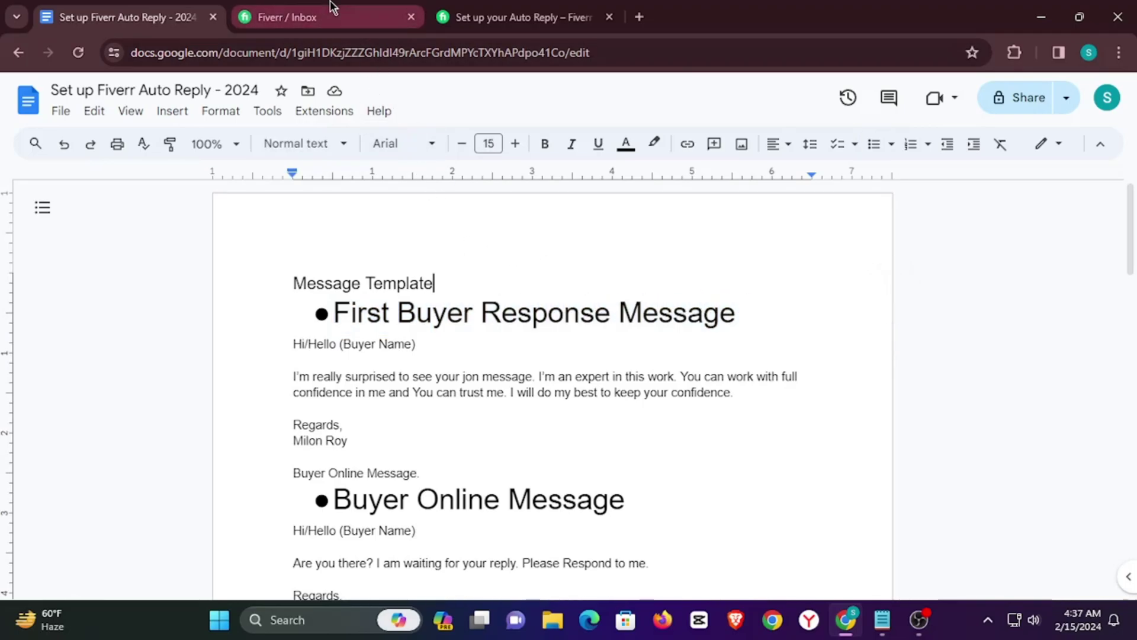
pyautogui.click(296, 16)
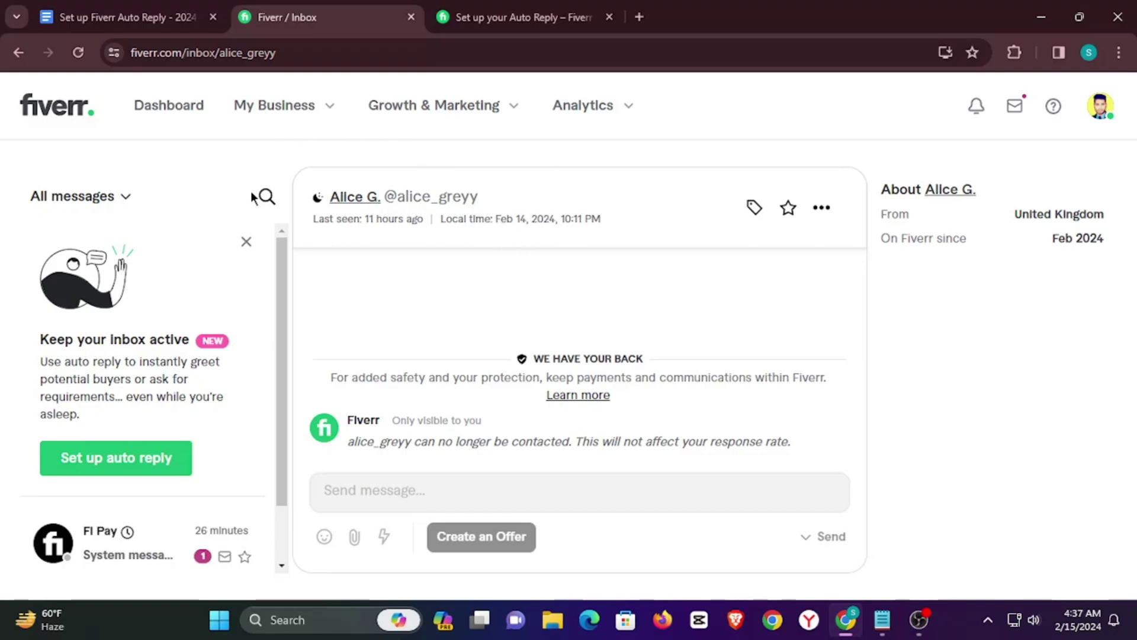
# Examine the greeting and body text of the "After Order Message" template in the auto reply document.
pyautogui.click(113, 16)
pyautogui.scroll(-4, 380, 377)
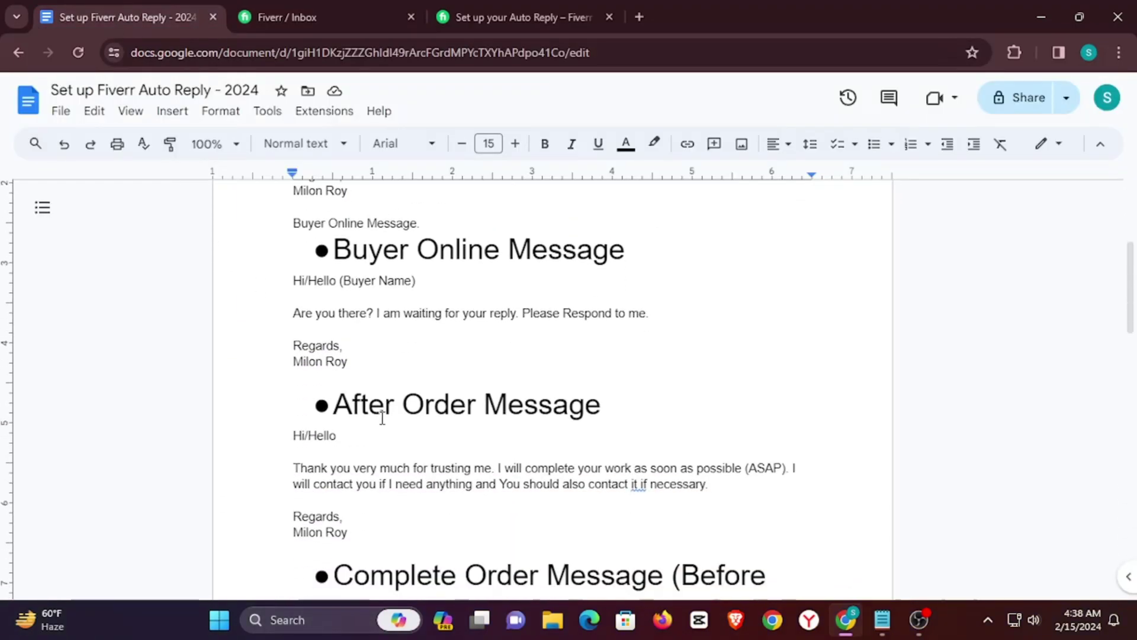
pyautogui.scroll(-2, 370, 403)
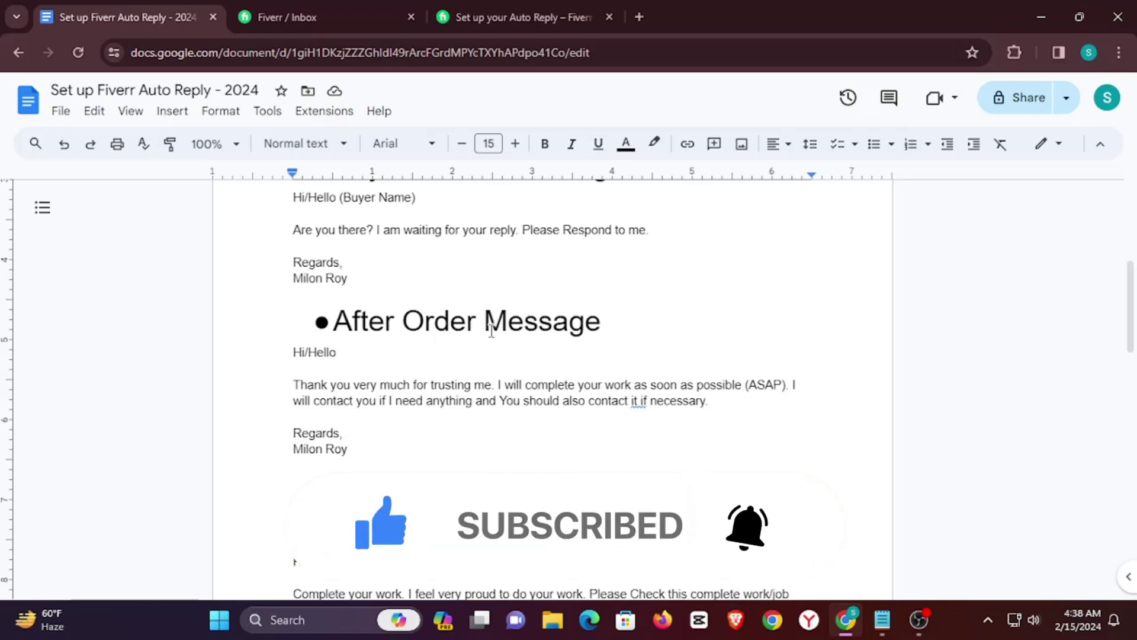
pyautogui.click(341, 352)
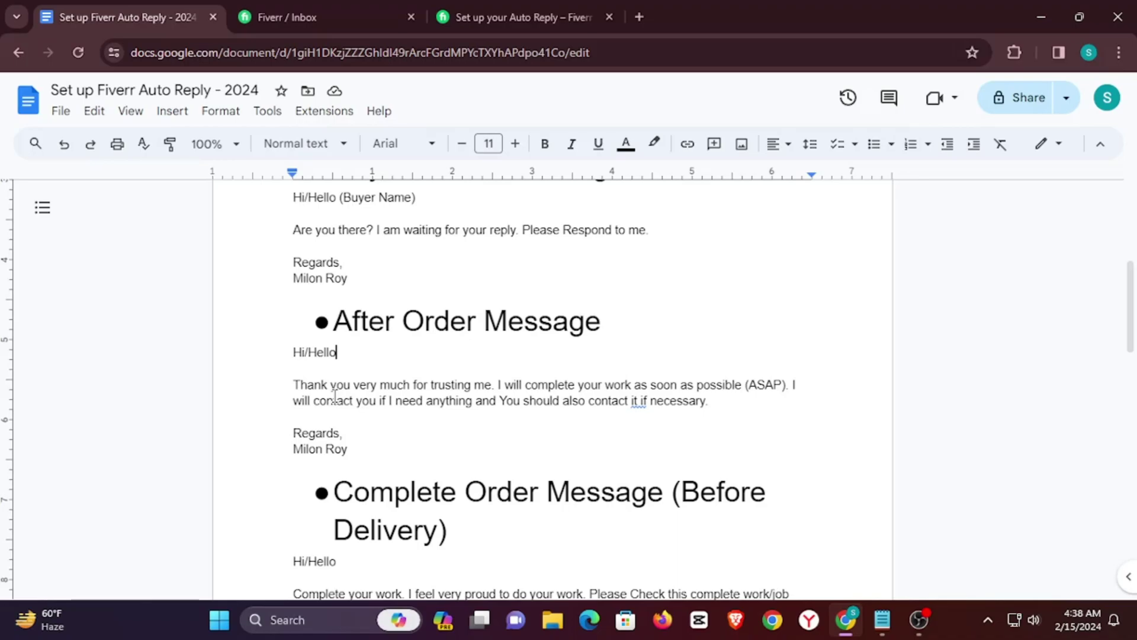
pyautogui.moveTo(496, 385); pyautogui.dragTo(799, 388)
pyautogui.click(799, 388)
pyautogui.moveTo(293, 401); pyautogui.dragTo(707, 404)
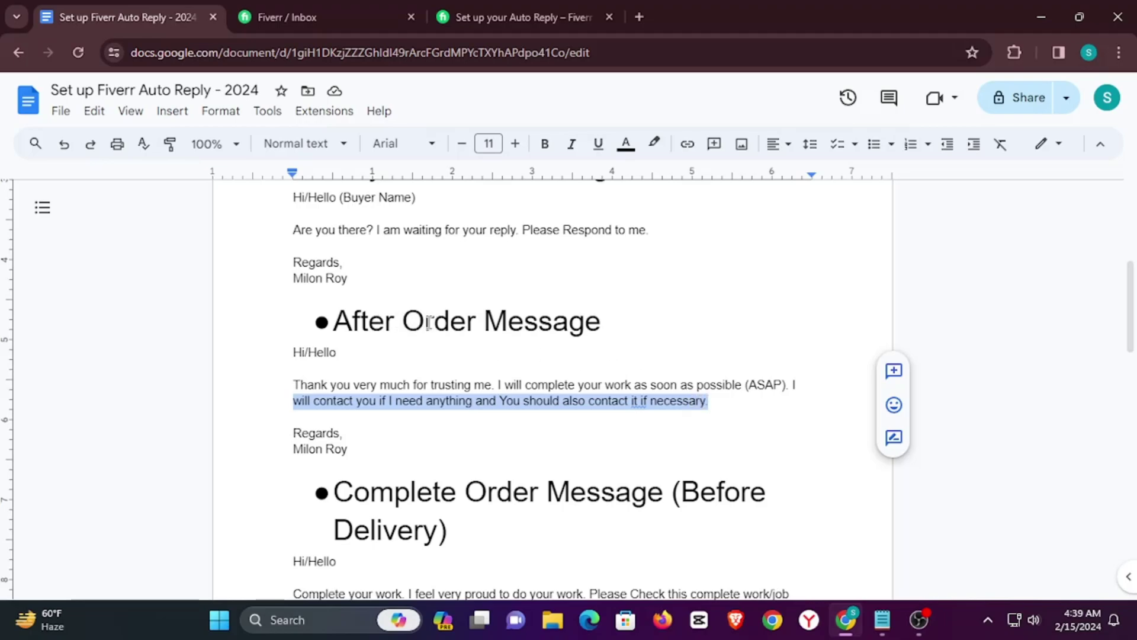
# Examine the heading and greeting of the "Complete Order Message (Before Delivery)" template in the auto reply document.
pyautogui.scroll(-2, 489, 341)
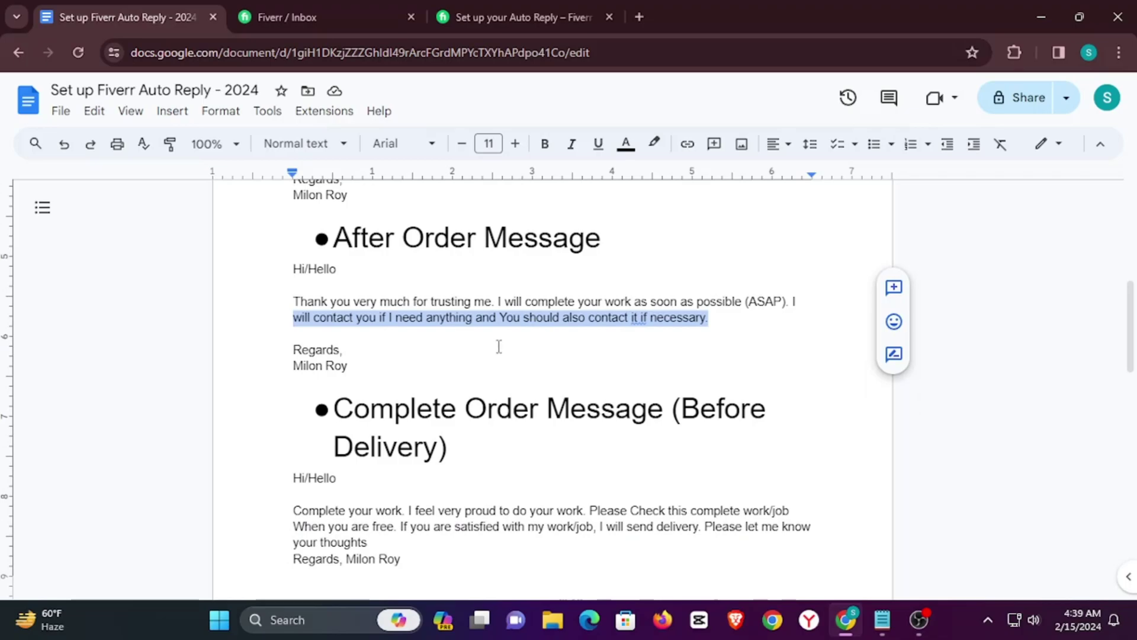
pyautogui.scroll(-2, 486, 342)
pyautogui.moveTo(335, 324); pyautogui.dragTo(449, 356)
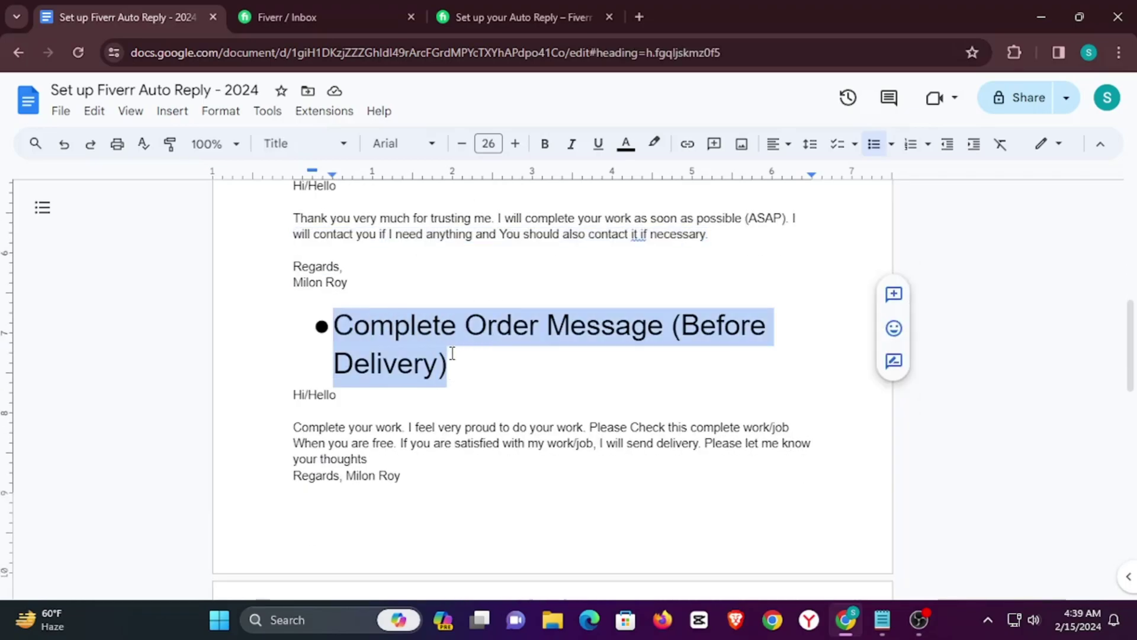
pyautogui.click(463, 366)
pyautogui.scroll(2, 465, 372)
pyautogui.scroll(-4, 464, 373)
pyautogui.scroll(4, 463, 373)
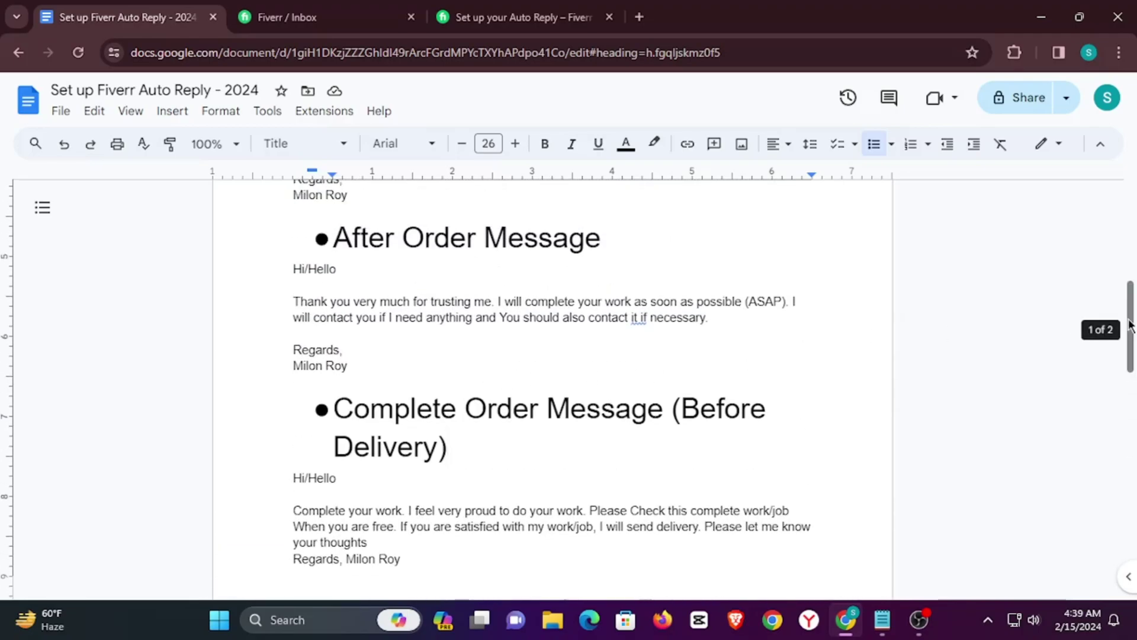
pyautogui.scroll(-1, 652, 403)
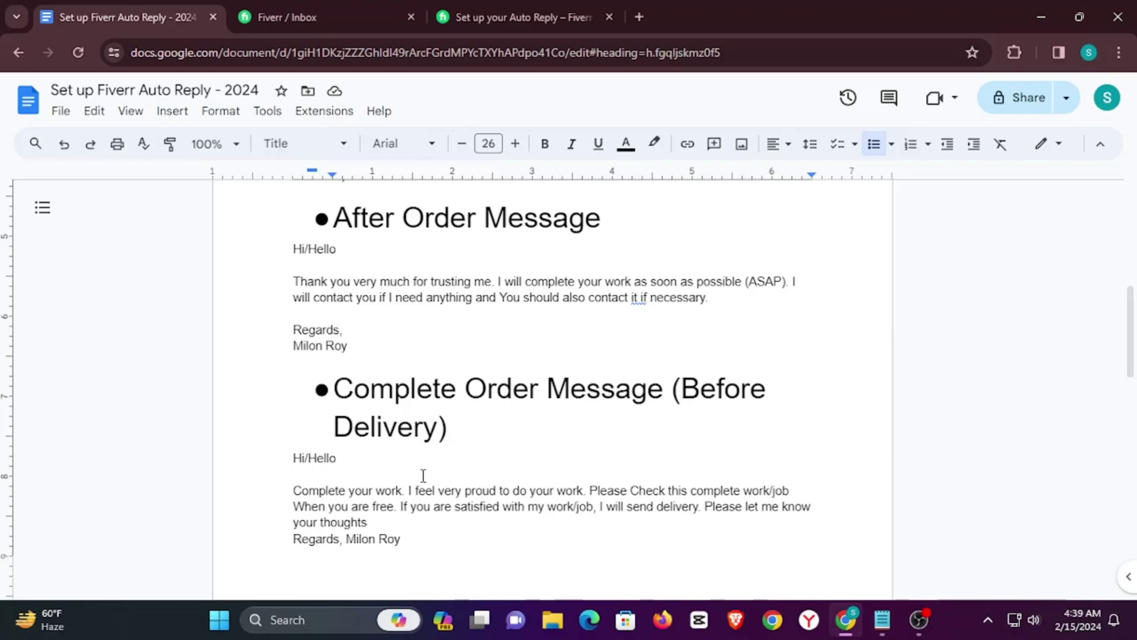
pyautogui.moveTo(338, 458); pyautogui.dragTo(287, 456)
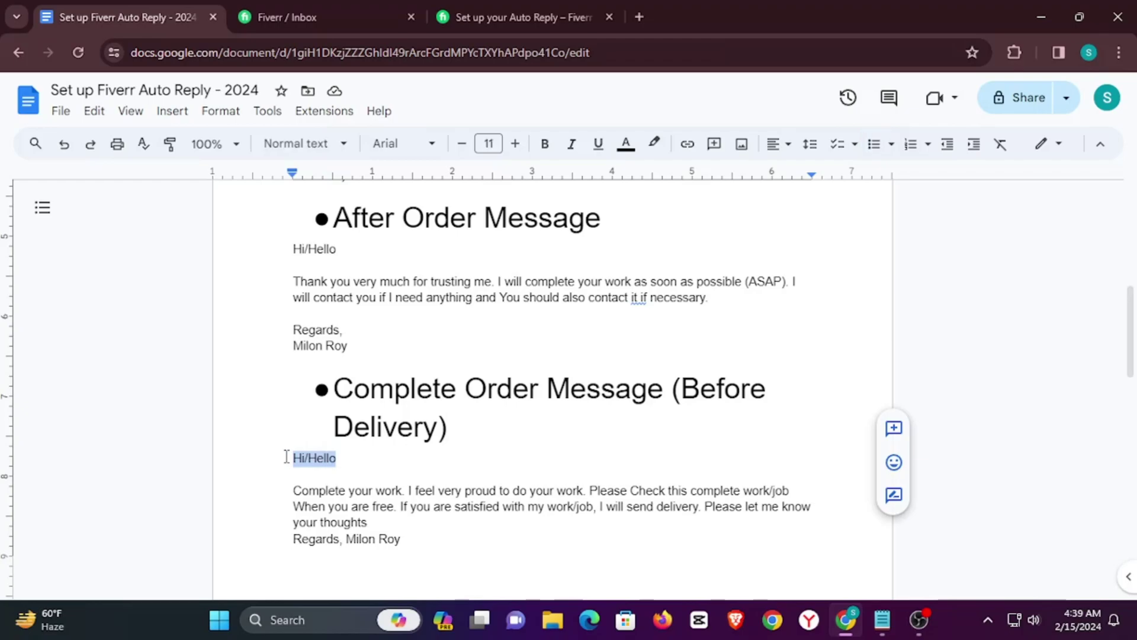
pyautogui.click(287, 456)
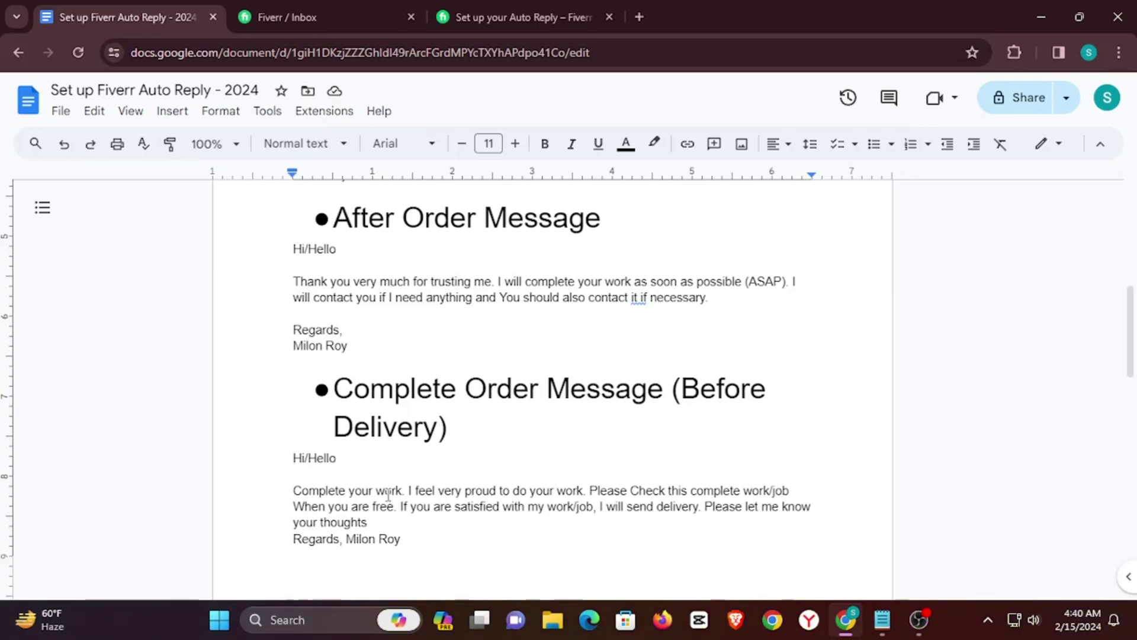
# Read through the body sentences of the "Complete Order Message (Before Delivery)" template, from "I feel very proud" to the delivery condition.
pyautogui.moveTo(406, 491); pyautogui.dragTo(584, 490)
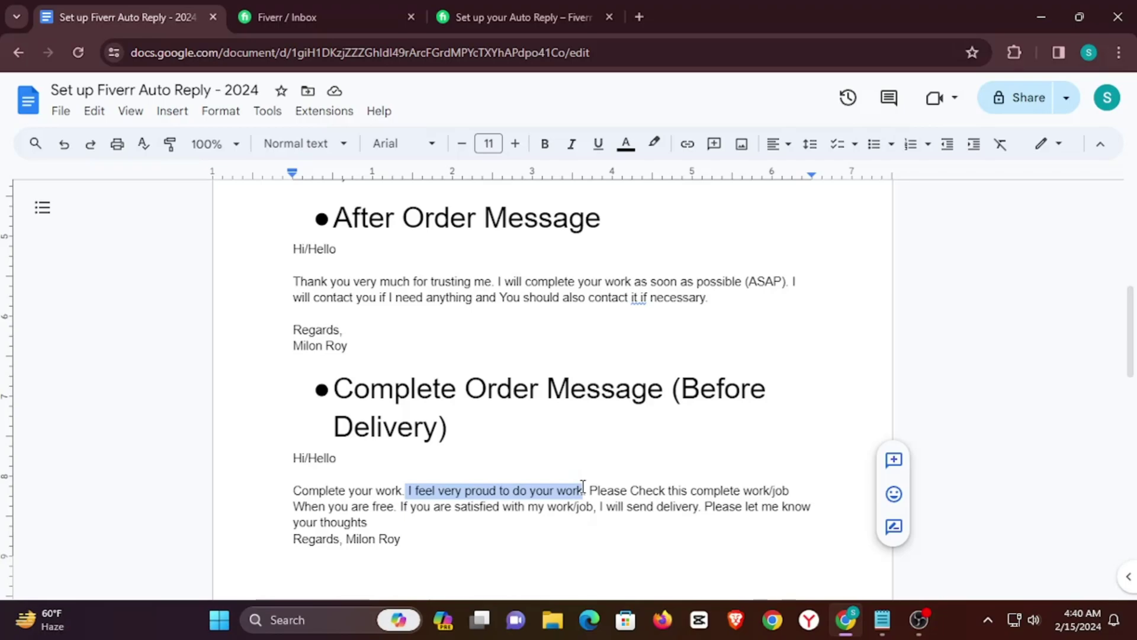
pyautogui.moveTo(590, 490); pyautogui.dragTo(789, 484)
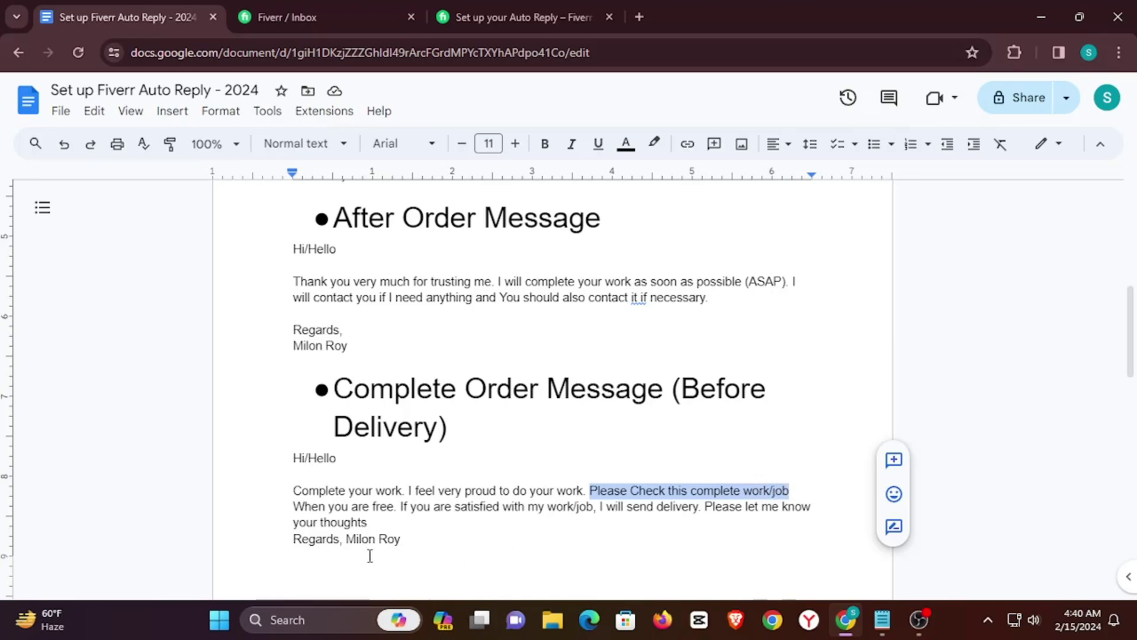
pyautogui.click(295, 506)
pyautogui.moveTo(295, 506); pyautogui.dragTo(395, 506)
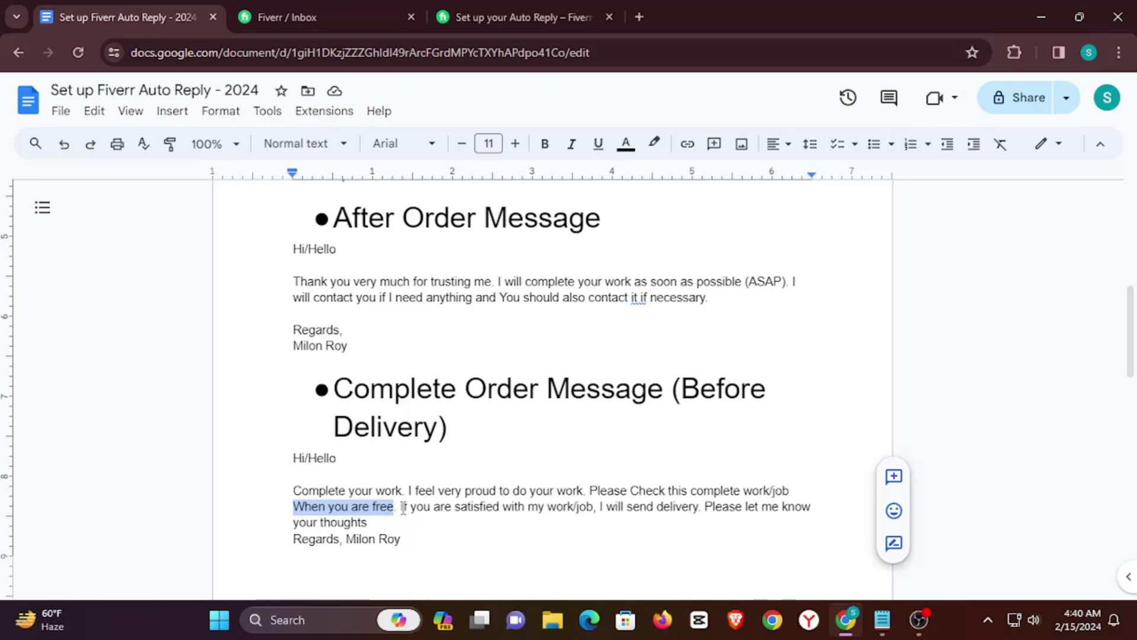
pyautogui.moveTo(402, 508); pyautogui.dragTo(564, 508)
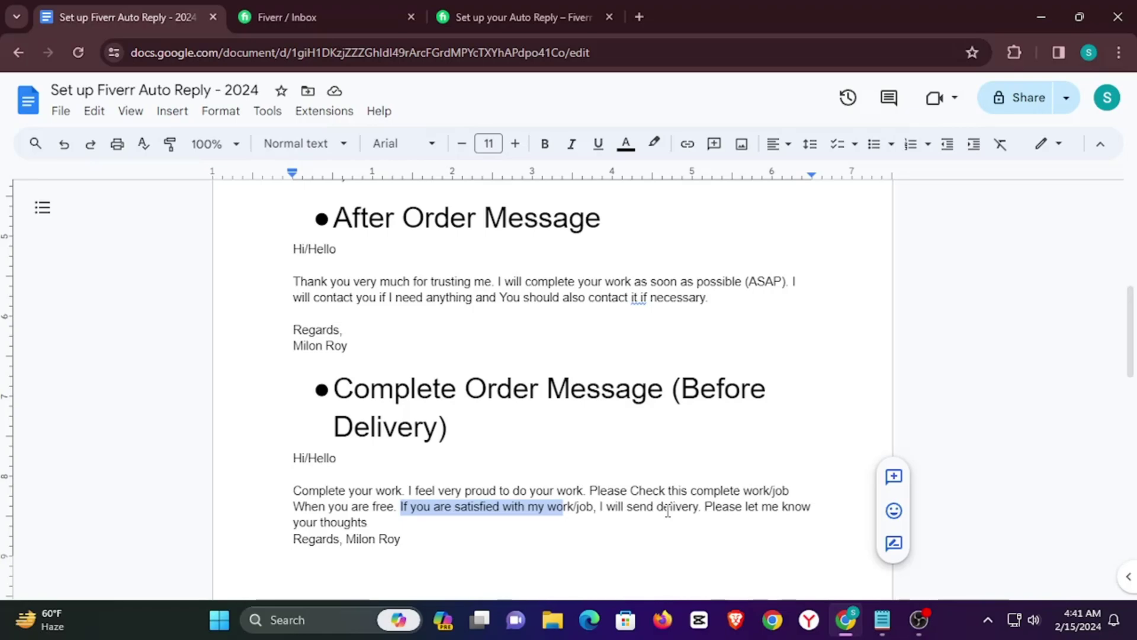
pyautogui.click(591, 508)
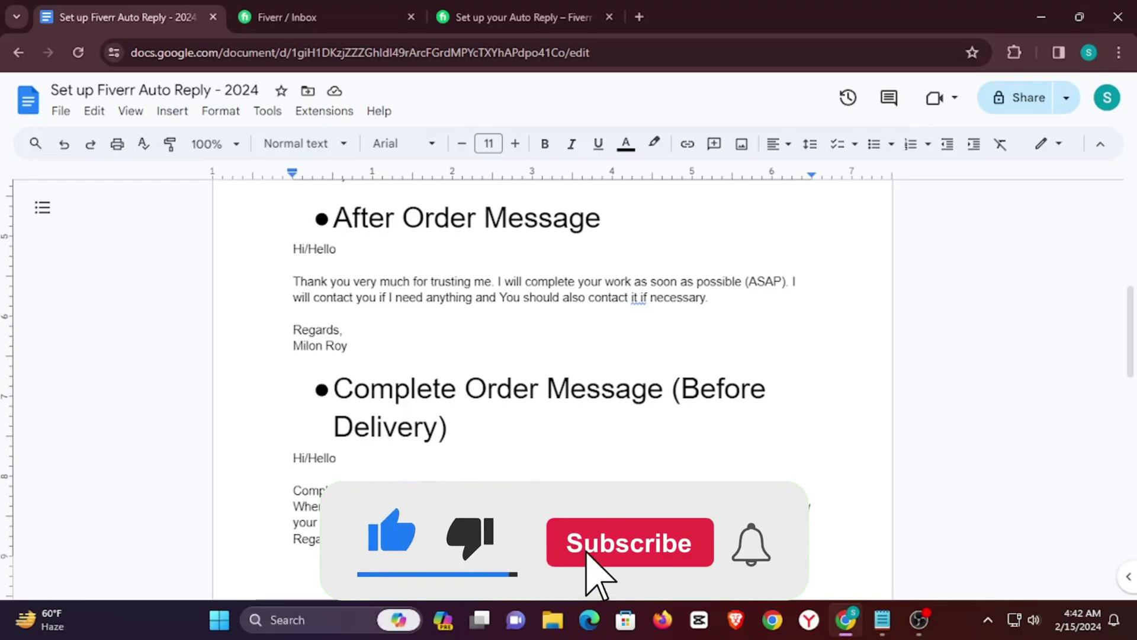
# Return to the Fiverr inbox and open the auto reply setup, ready to enter its message.
pyautogui.scroll(5, 316, 514)
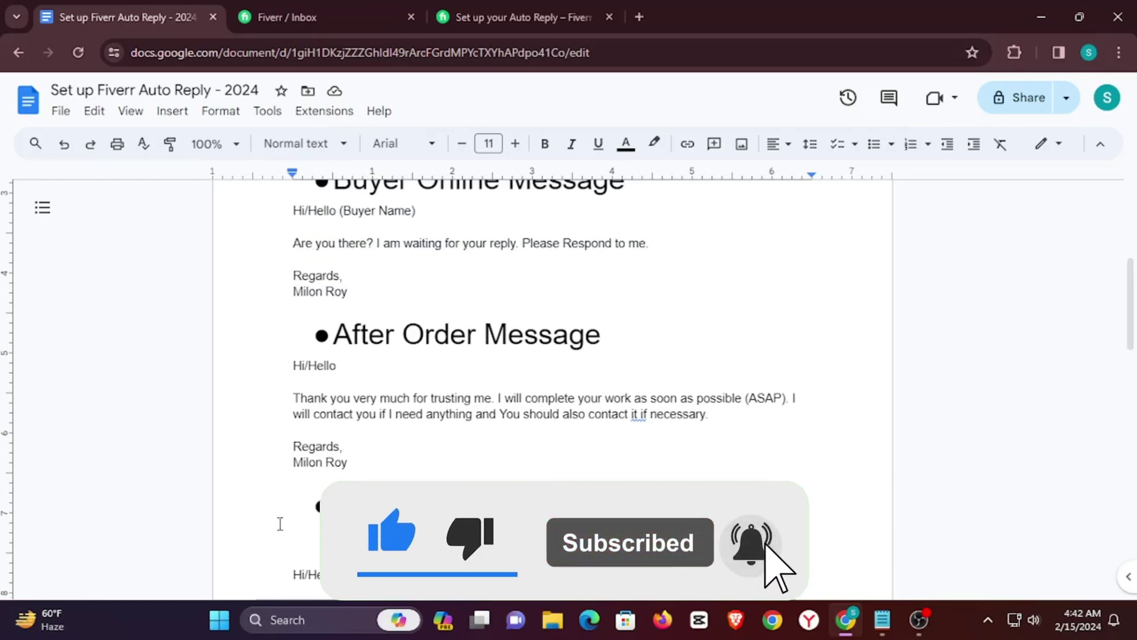
pyautogui.scroll(2, 316, 514)
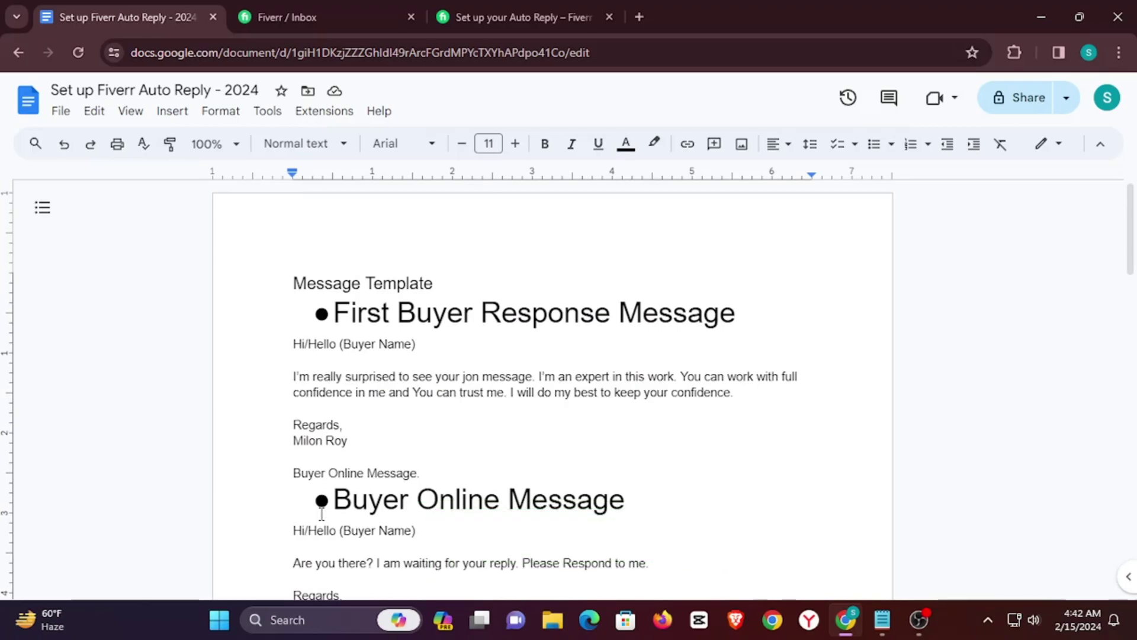
pyautogui.click(358, 439)
pyautogui.click(300, 18)
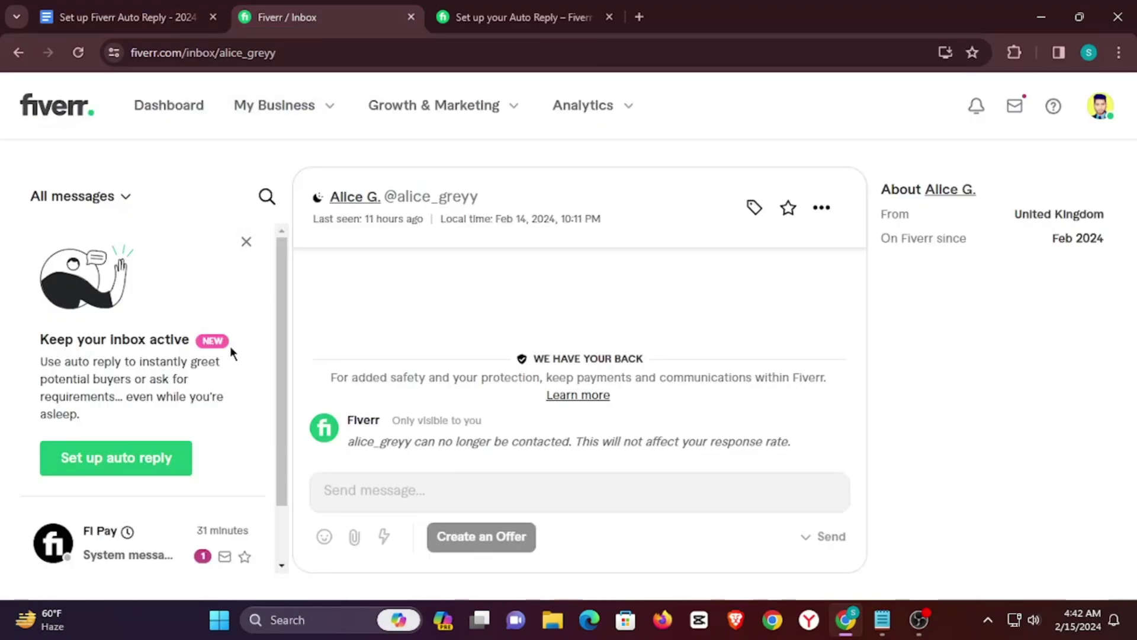
pyautogui.rightClick(147, 467)
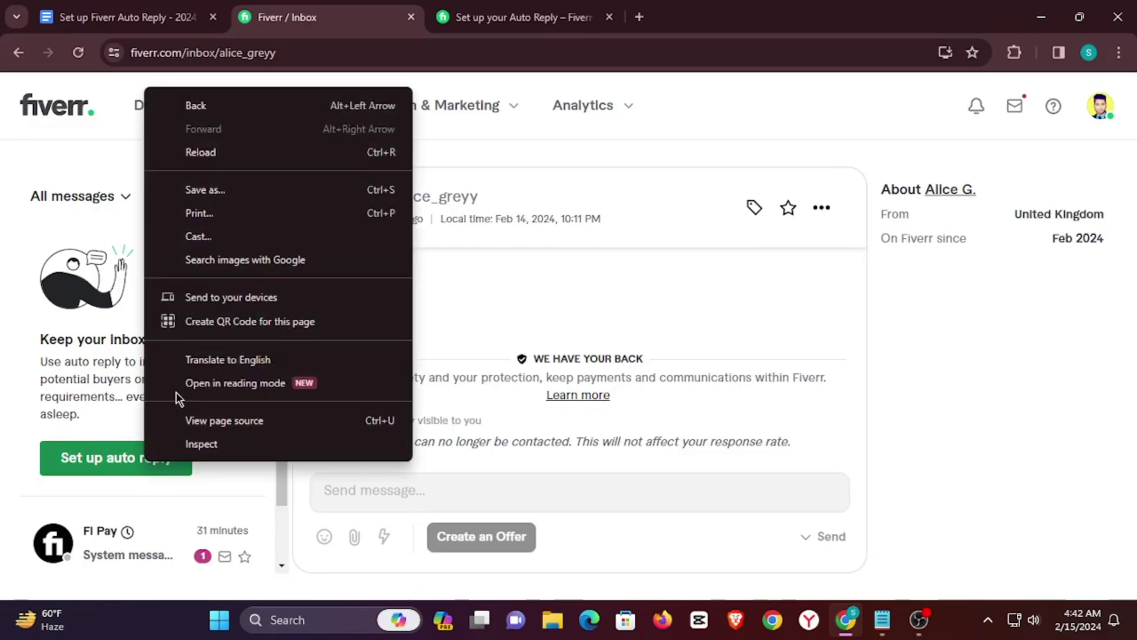
pyautogui.click(123, 464)
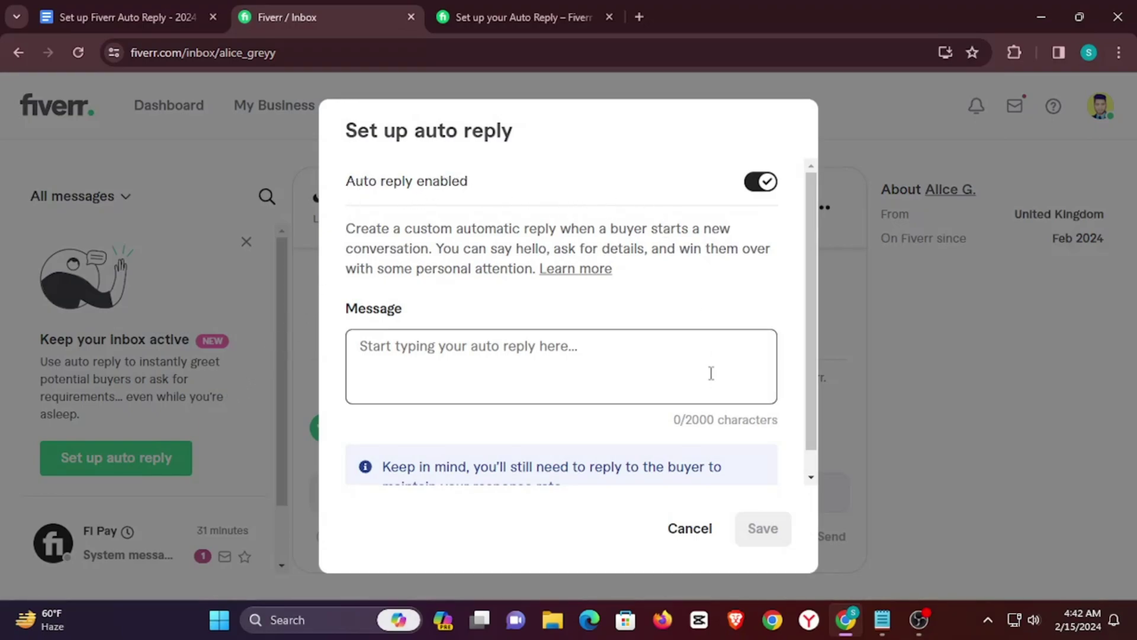
pyautogui.scroll(-1, 711, 368)
pyautogui.click(505, 321)
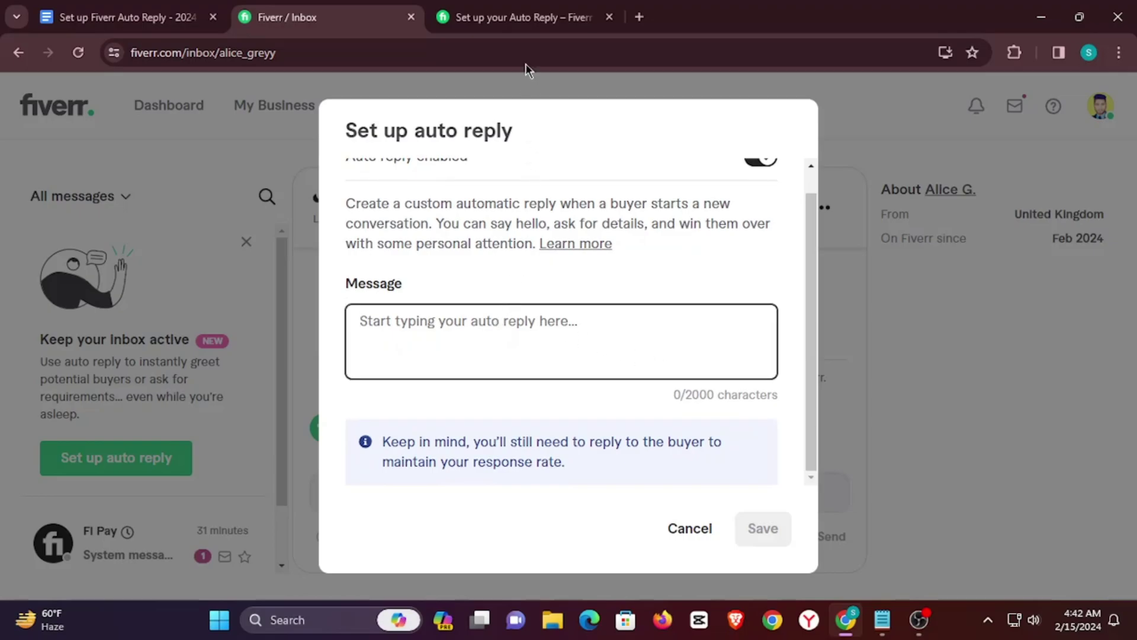
# Review the {username} placeholder in the Template 1 greeting of the Fiverr Auto Reply help article.
pyautogui.click(517, 16)
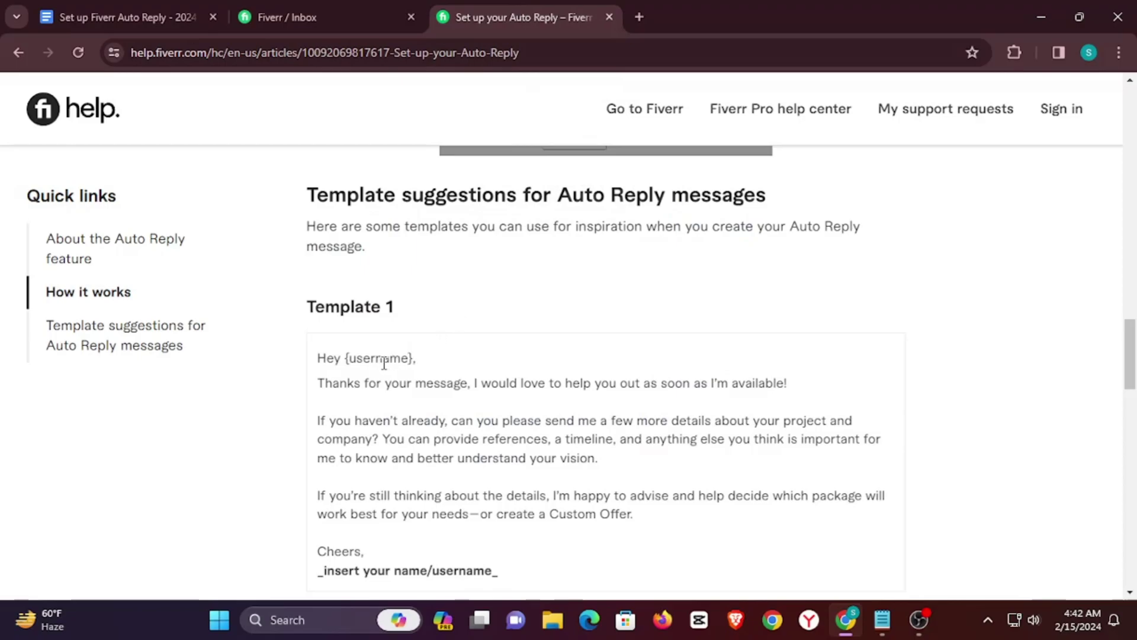
pyautogui.scroll(-1, 433, 335)
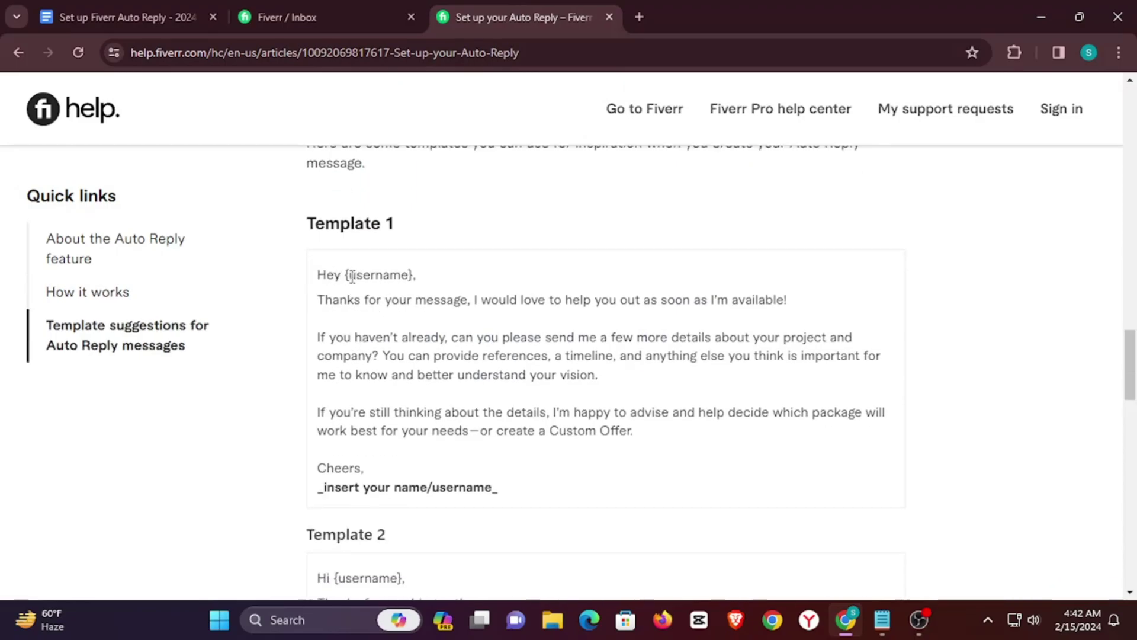
pyautogui.moveTo(349, 275)
pyautogui.mouseDown()
pyautogui.moveTo(418, 272)
pyautogui.moveTo(346, 273)
pyautogui.mouseUp()
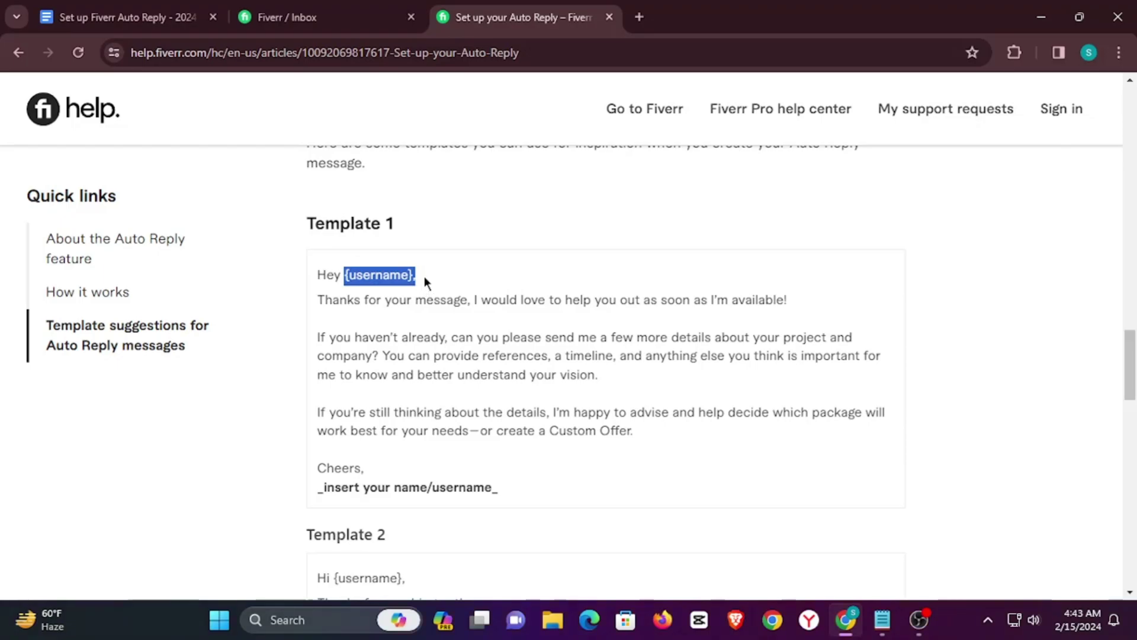
pyautogui.click(455, 290)
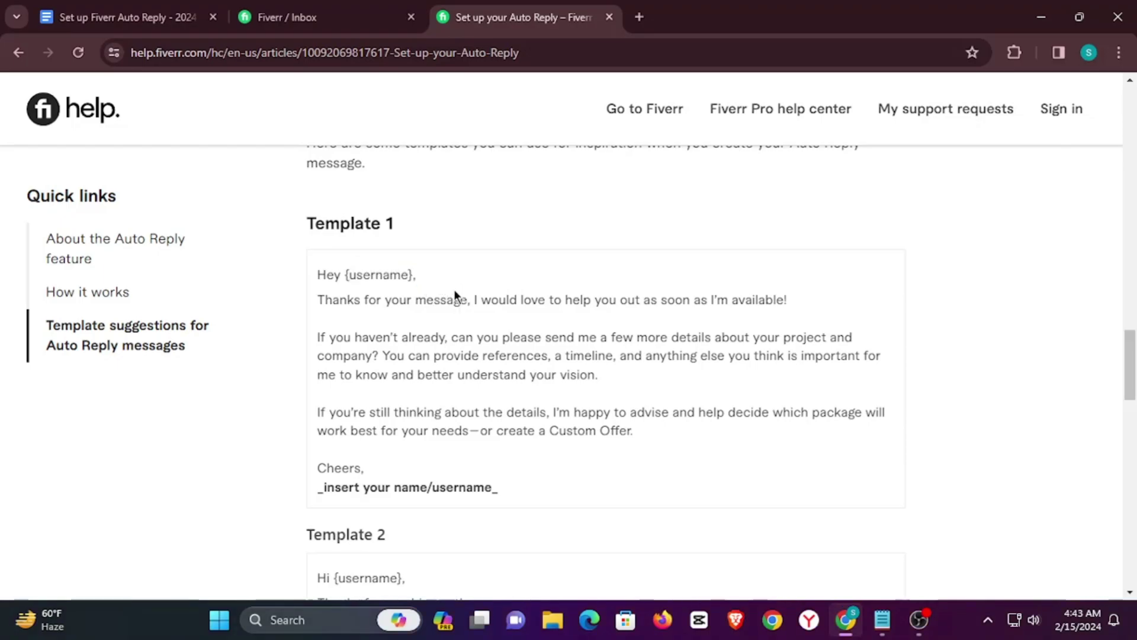
# Copy the "First Buyer Response Message" text from the template document into Fiverr's auto reply message, without the trailing line break.
pyautogui.click(195, 18)
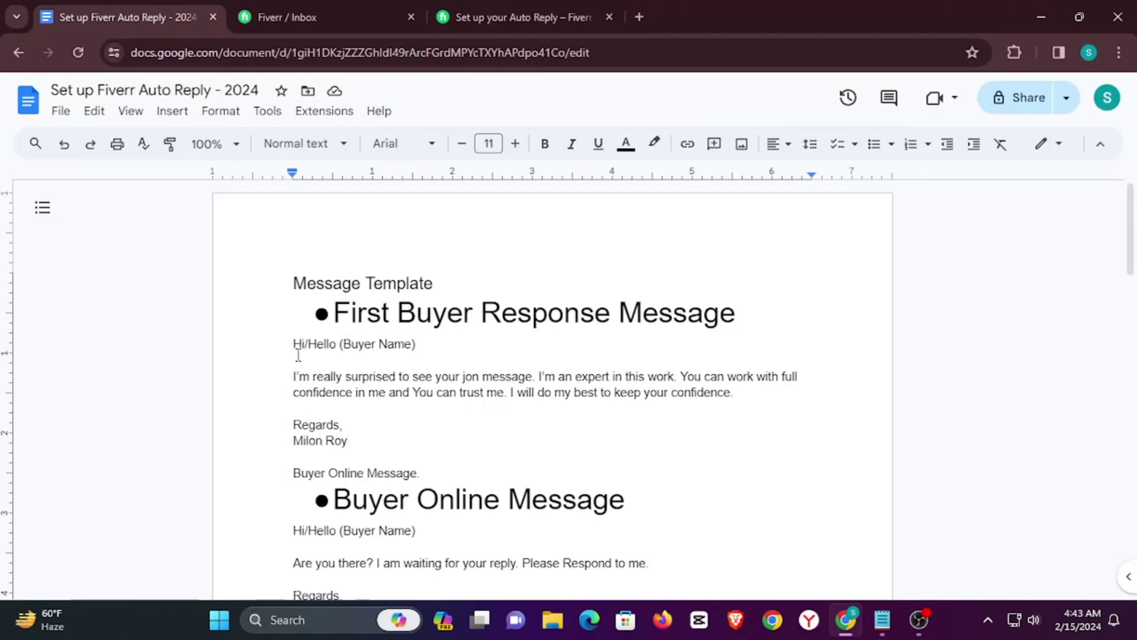
pyautogui.moveTo(295, 346); pyautogui.dragTo(369, 439)
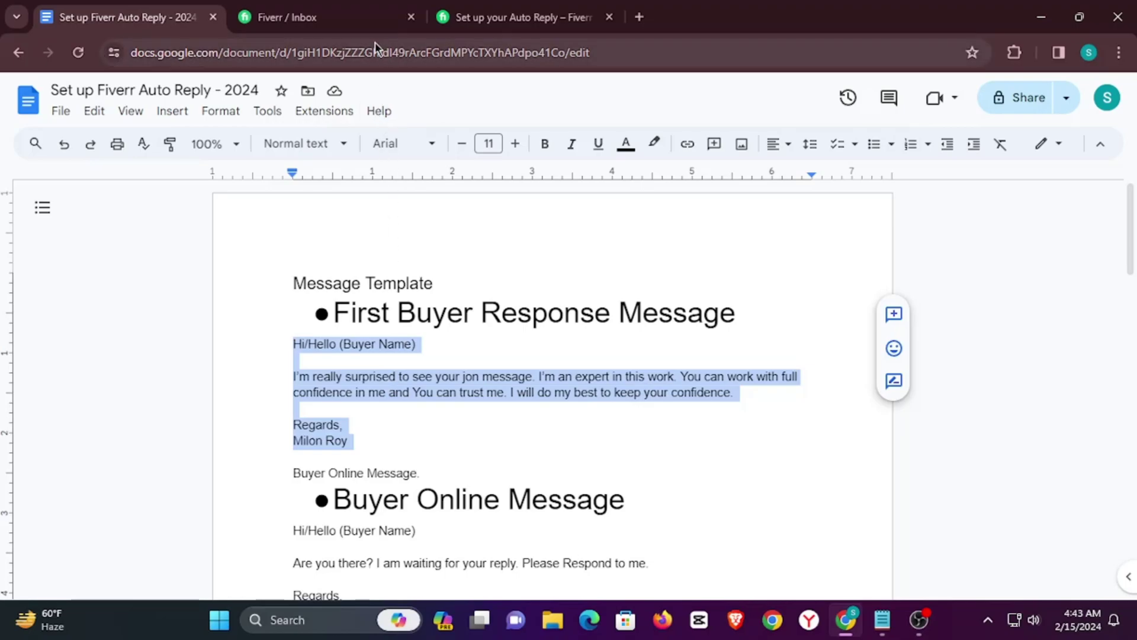
pyautogui.click(363, 12)
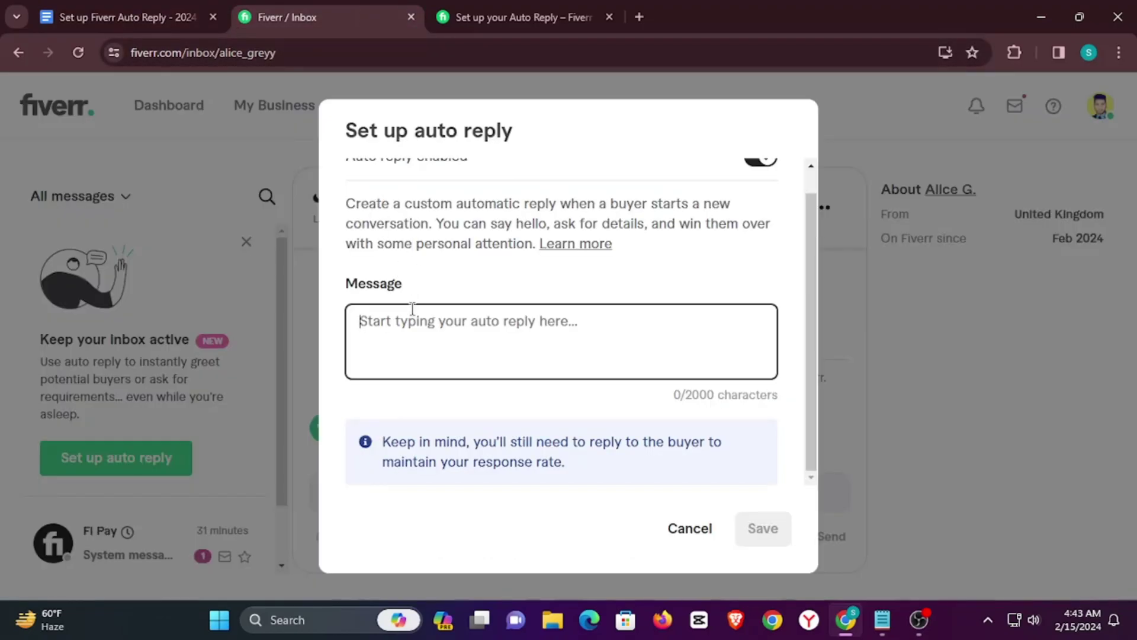
pyautogui.scroll(1, 443, 341)
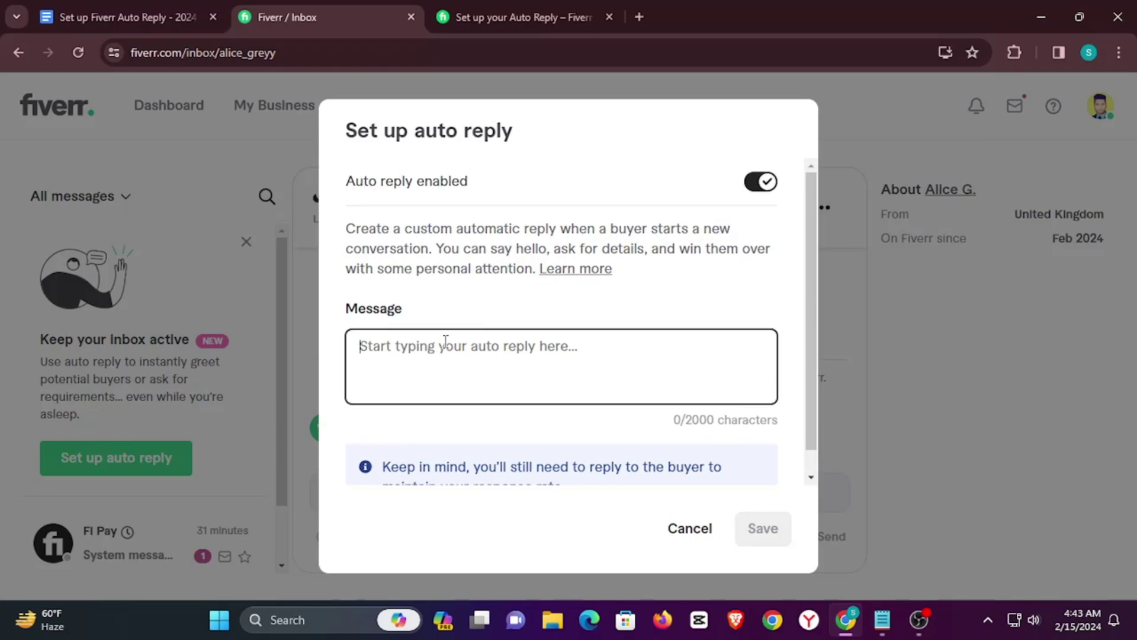
pyautogui.click(685, 420)
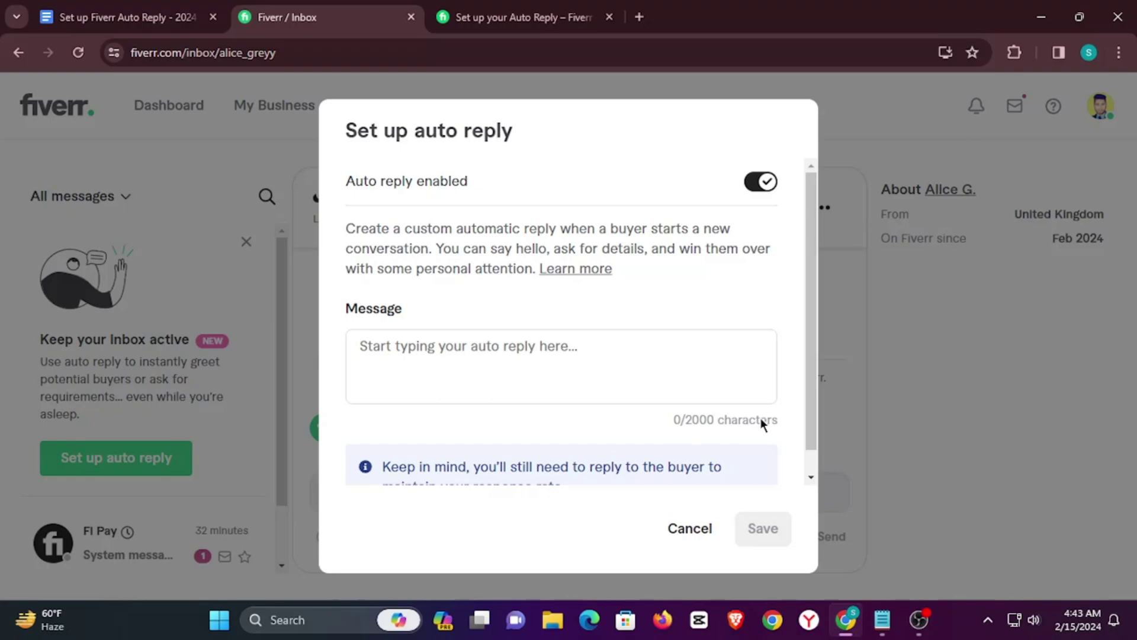
pyautogui.click(600, 357)
pyautogui.hotkey('ctrl', 'v')
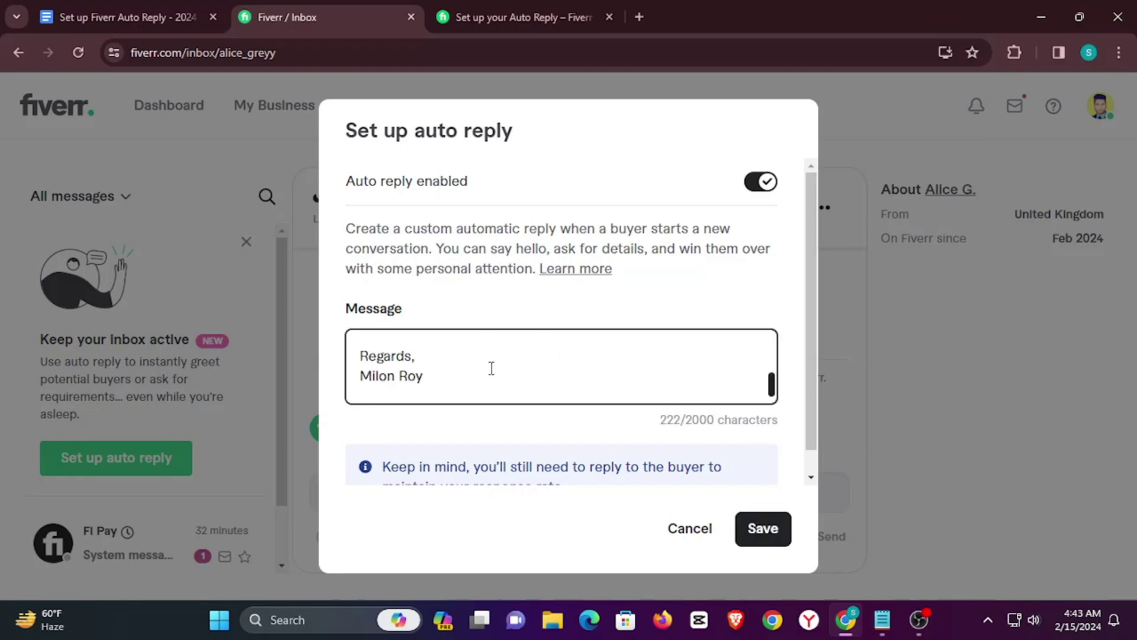
pyautogui.press('BackSpace')
pyautogui.scroll(5, 481, 382)
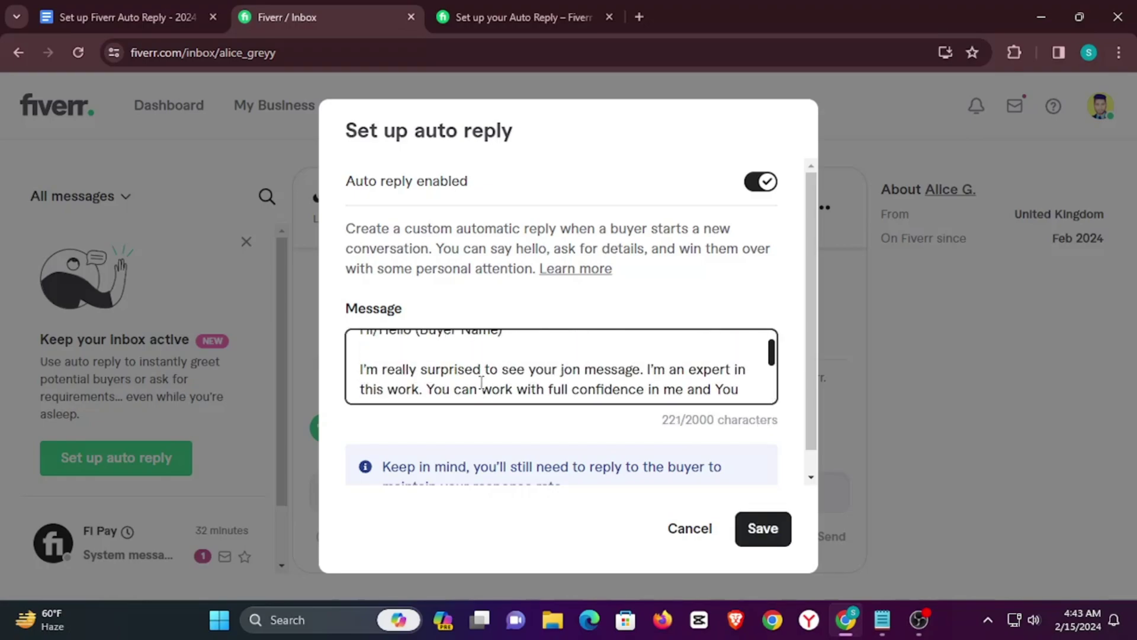
# Replace the greeting in the auto reply message with "Hi {username}," using the placeholder copied from Template 1 in the help article.
pyautogui.click(515, 17)
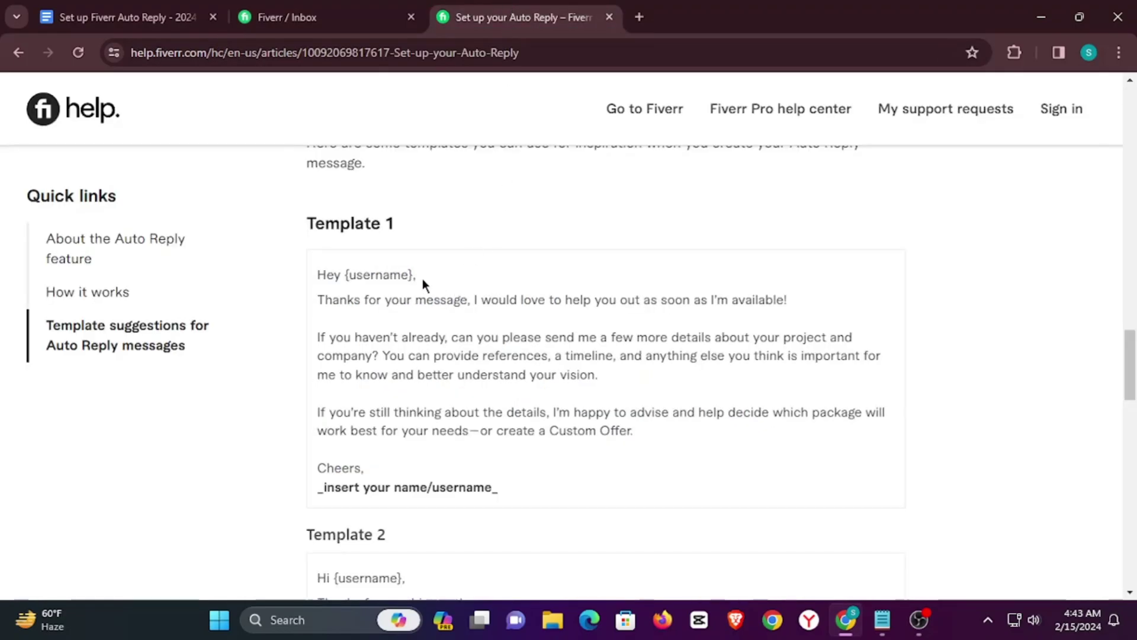
pyautogui.moveTo(417, 274); pyautogui.dragTo(351, 276)
pyautogui.hotkey('ctrl', 'c')
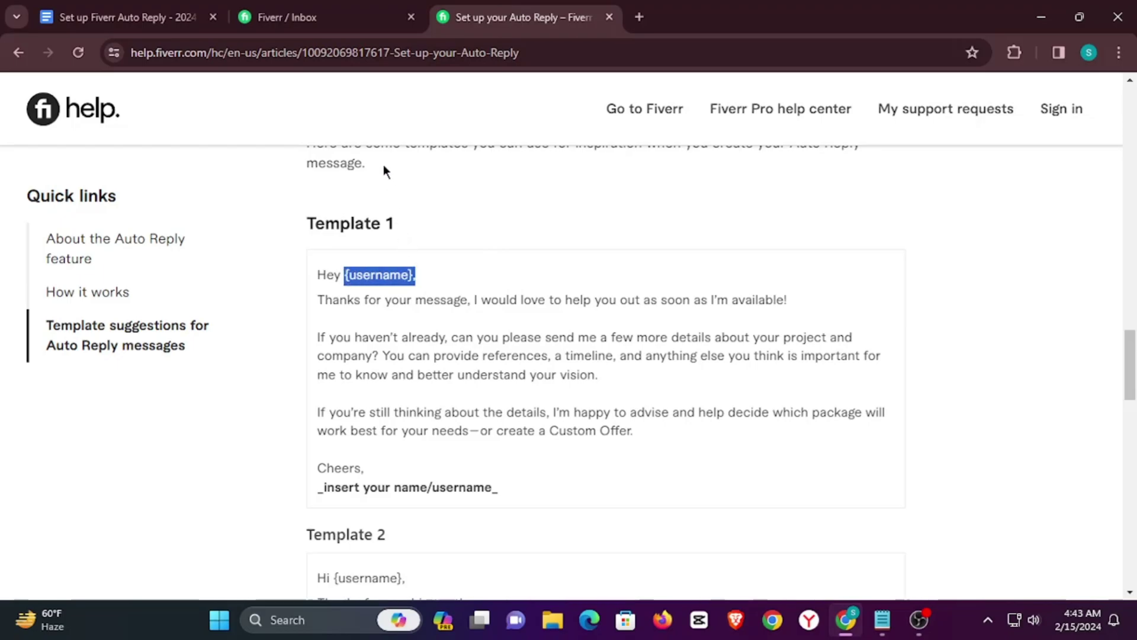
pyautogui.click(337, 9)
pyautogui.moveTo(501, 346); pyautogui.dragTo(381, 344)
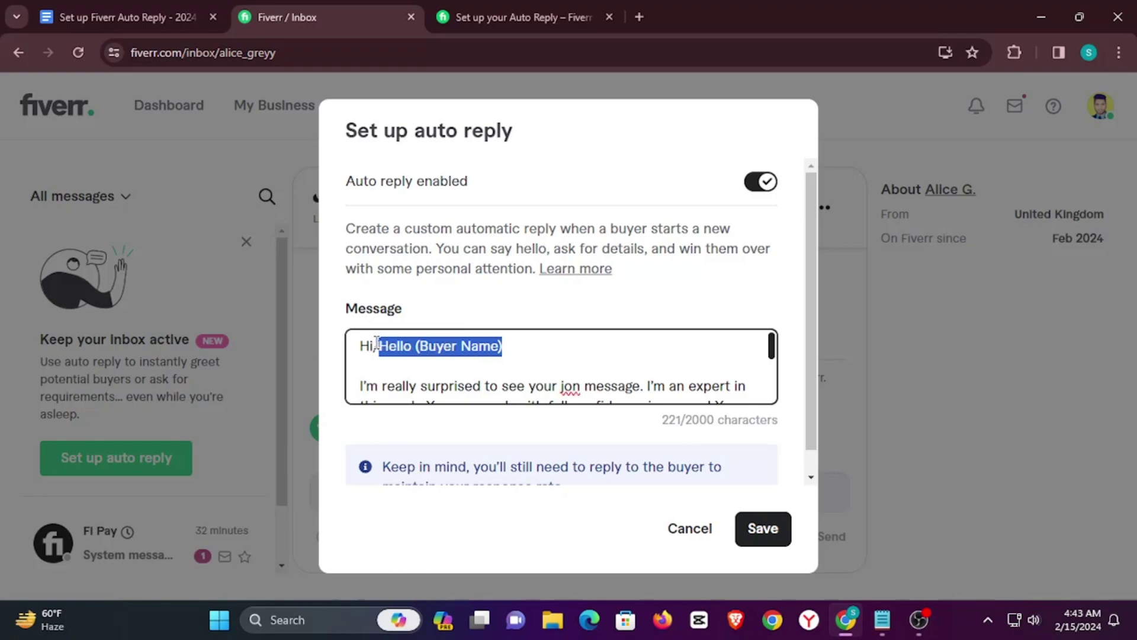
pyautogui.press('BackSpace')
pyautogui.press('BackSpace')
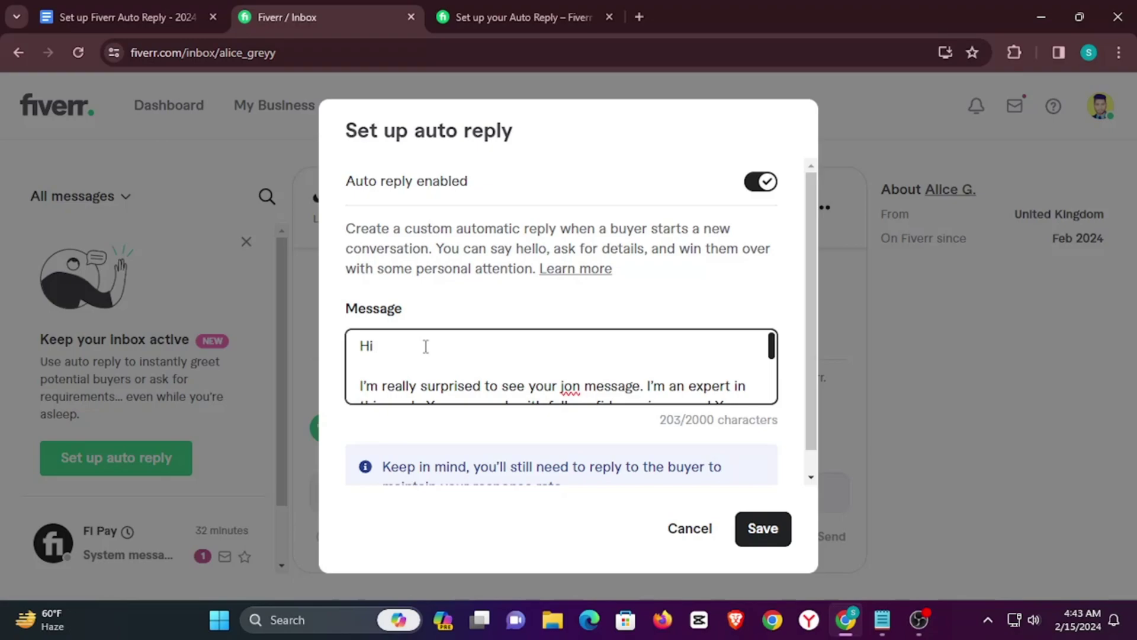
pyautogui.hotkey('ctrl', 'v')
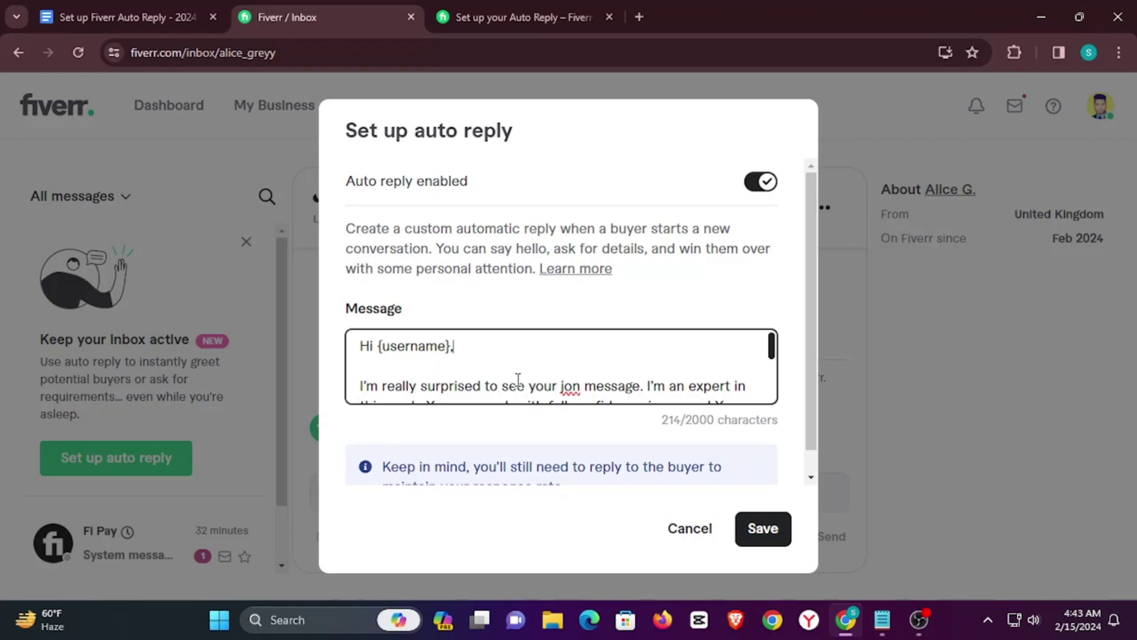
# Correct the misspelled word "jon" to "job" in the first sentence of the auto reply message.
pyautogui.rightClick(571, 388)
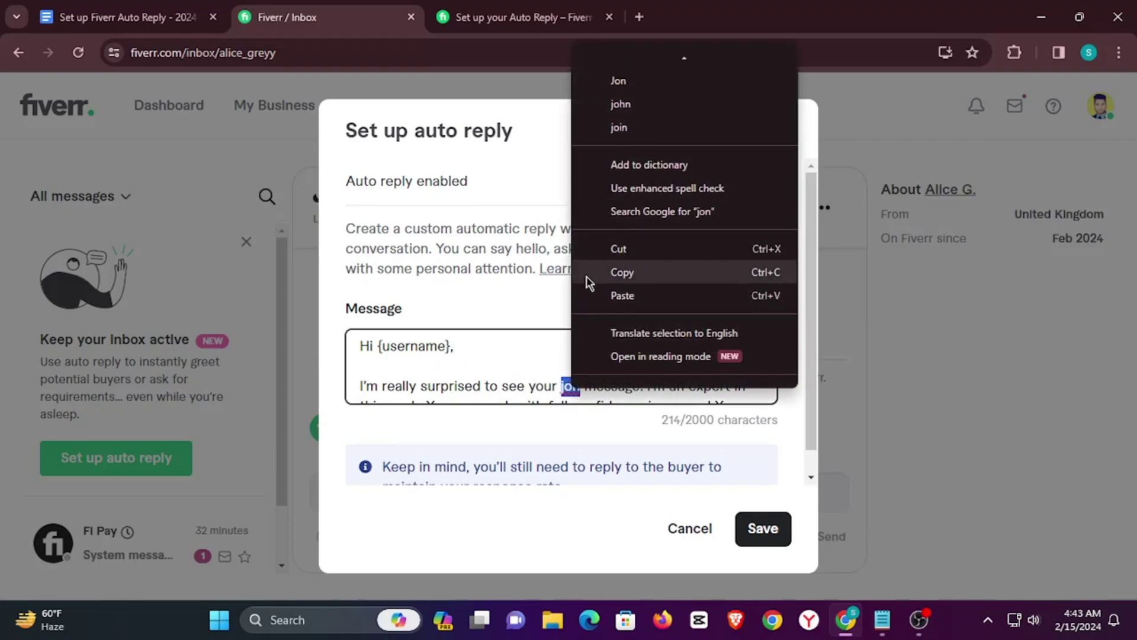
pyautogui.click(565, 388)
pyautogui.moveTo(579, 385)
pyautogui.mouseDown()
pyautogui.moveTo(591, 371)
pyautogui.moveTo(576, 376)
pyautogui.mouseUp()
pyautogui.scroll(2, 591, 371)
pyautogui.click(579, 377)
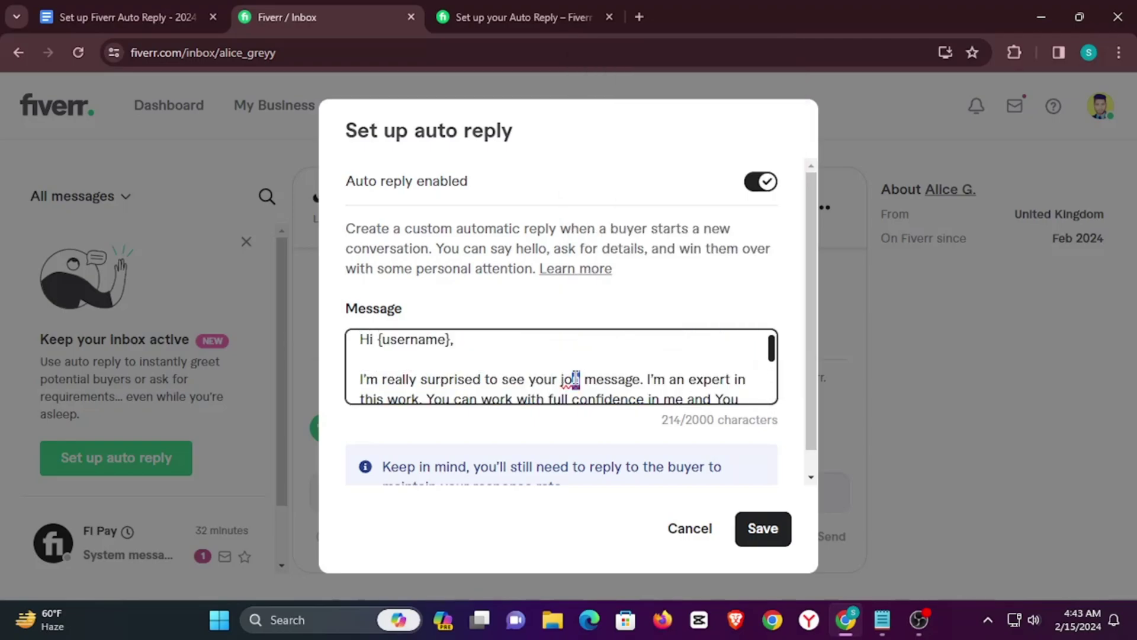
pyautogui.write('b')
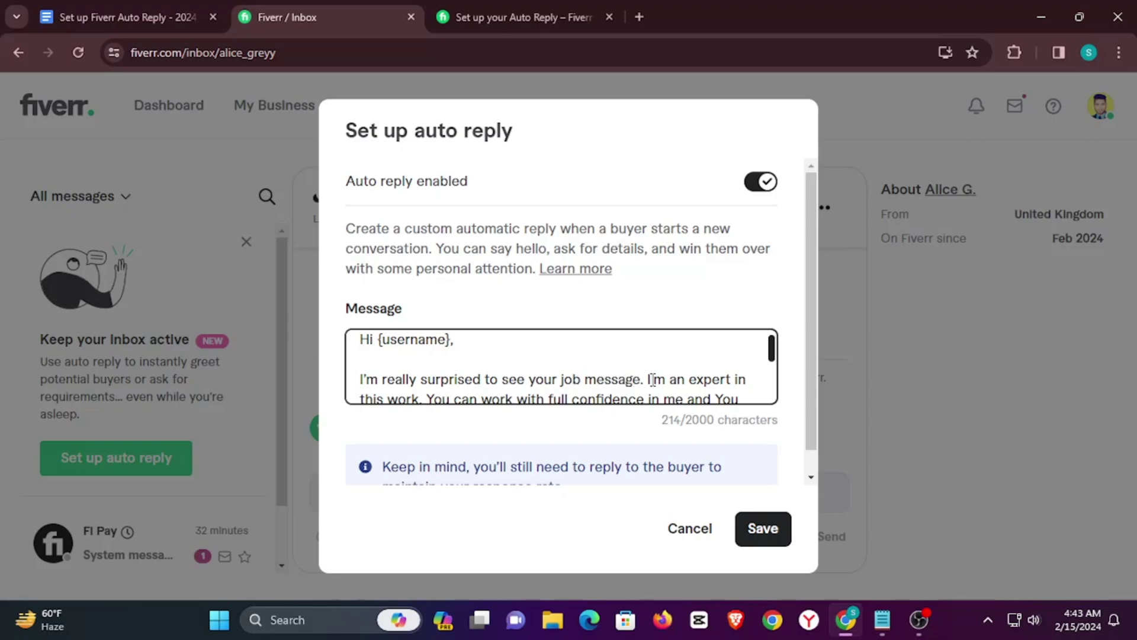
pyautogui.click(659, 374)
# Review the full auto reply message from greeting to signature, along with the note about still replying to the buyer.
pyautogui.scroll(-2, 656, 373)
pyautogui.scroll(3, 520, 375)
pyautogui.scroll(-3, 474, 373)
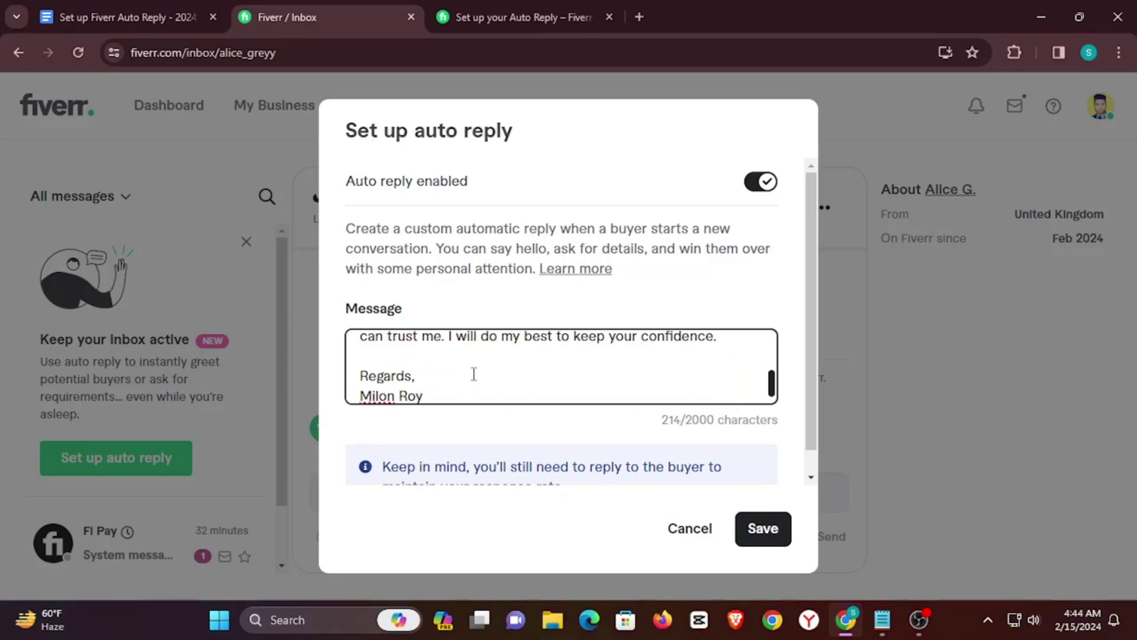
pyautogui.scroll(3, 474, 373)
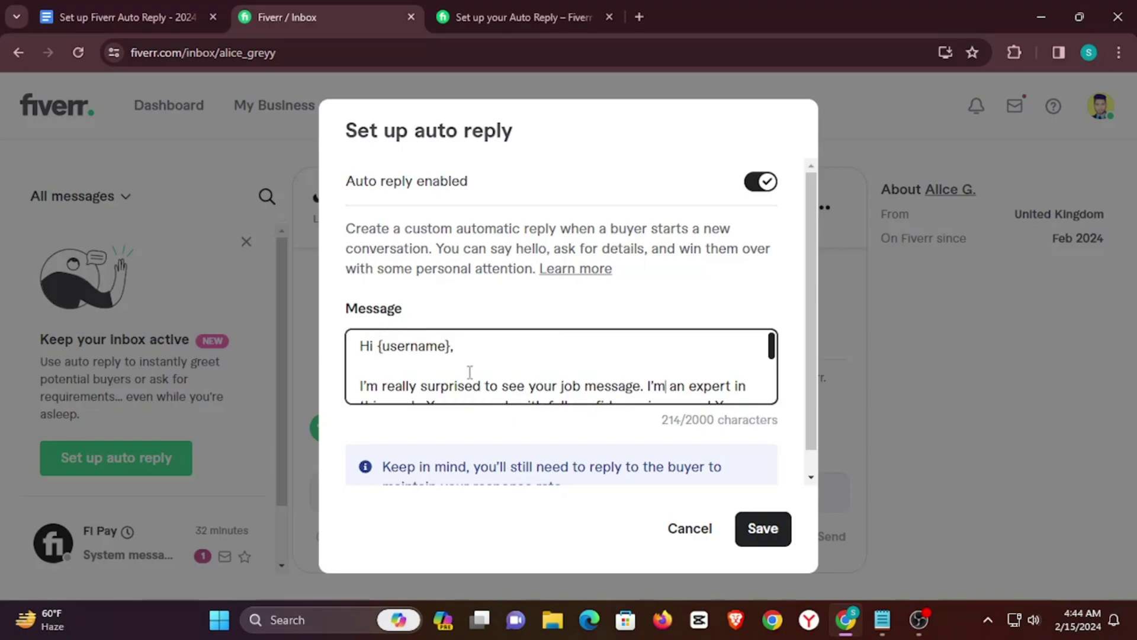
pyautogui.scroll(-3, 540, 352)
pyautogui.scroll(-1, 509, 385)
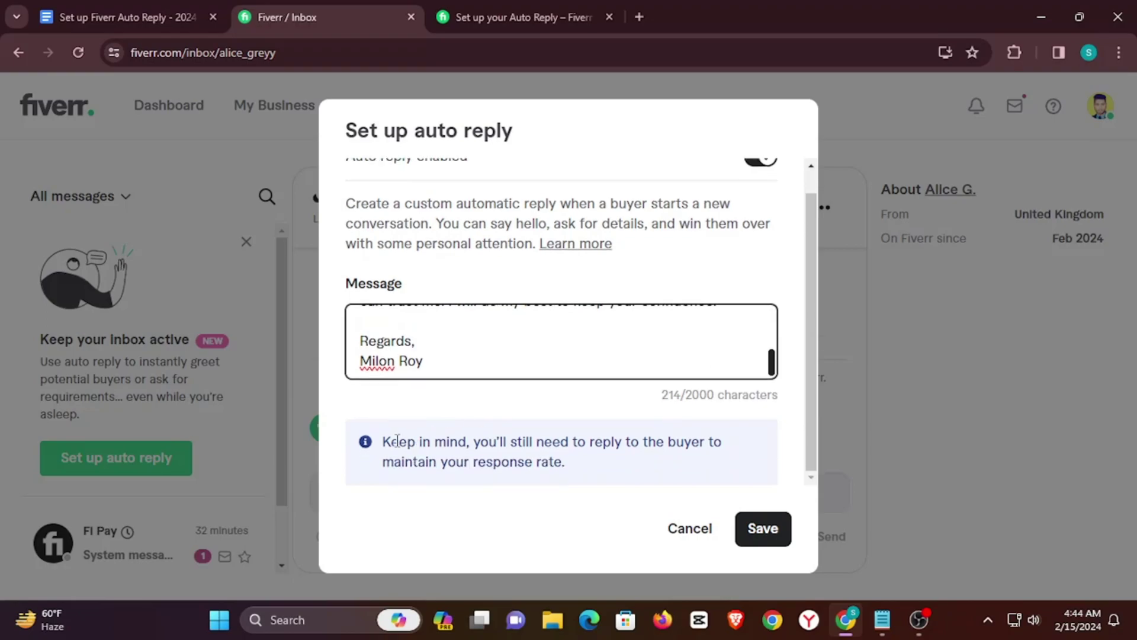
pyautogui.moveTo(382, 444); pyautogui.dragTo(471, 441)
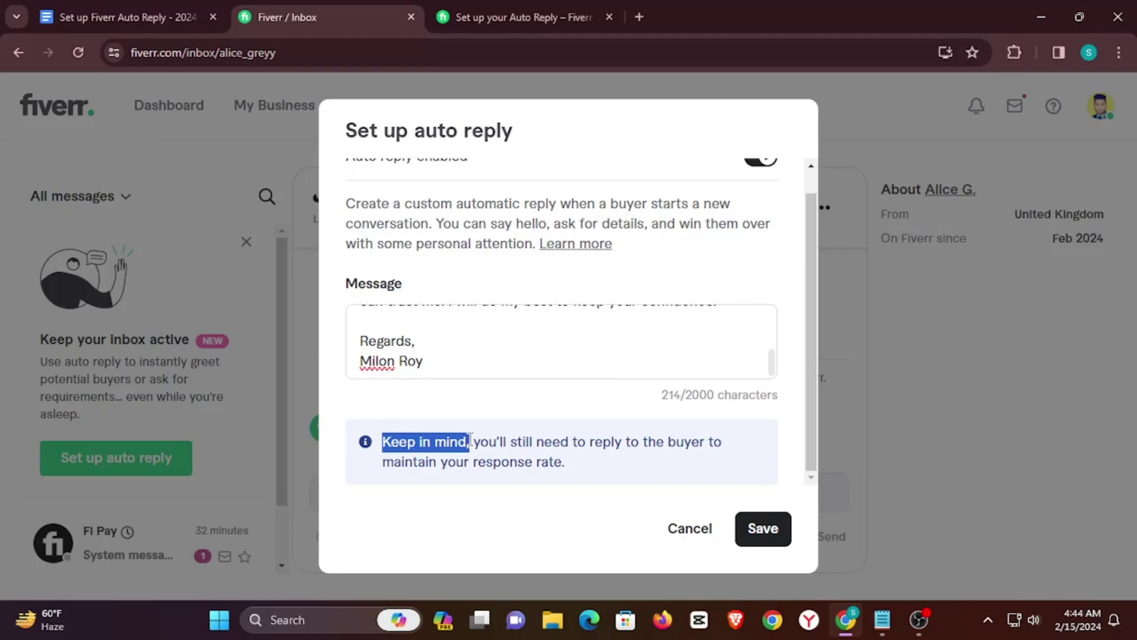
pyautogui.click(477, 443)
pyautogui.scroll(1, 481, 414)
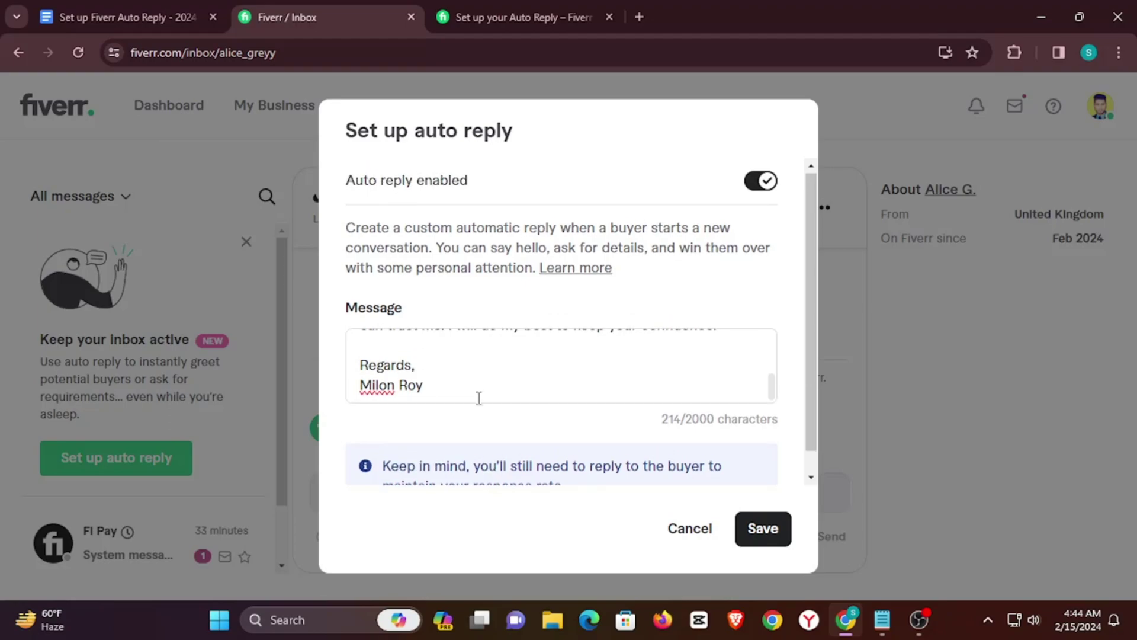
pyautogui.scroll(3, 474, 367)
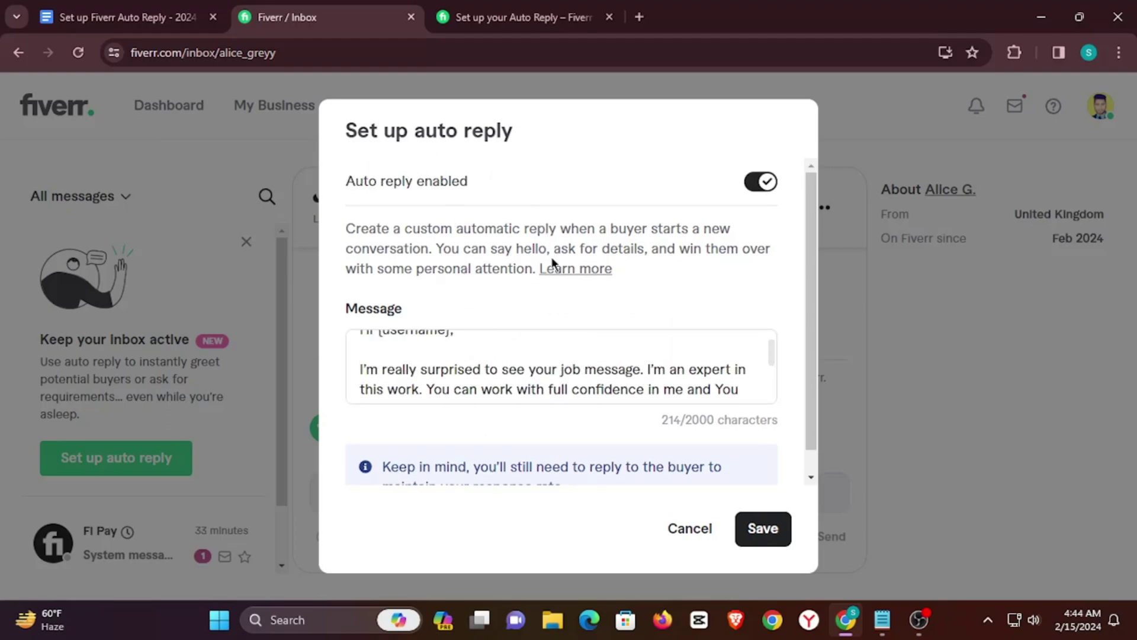
pyautogui.scroll(-1, 513, 293)
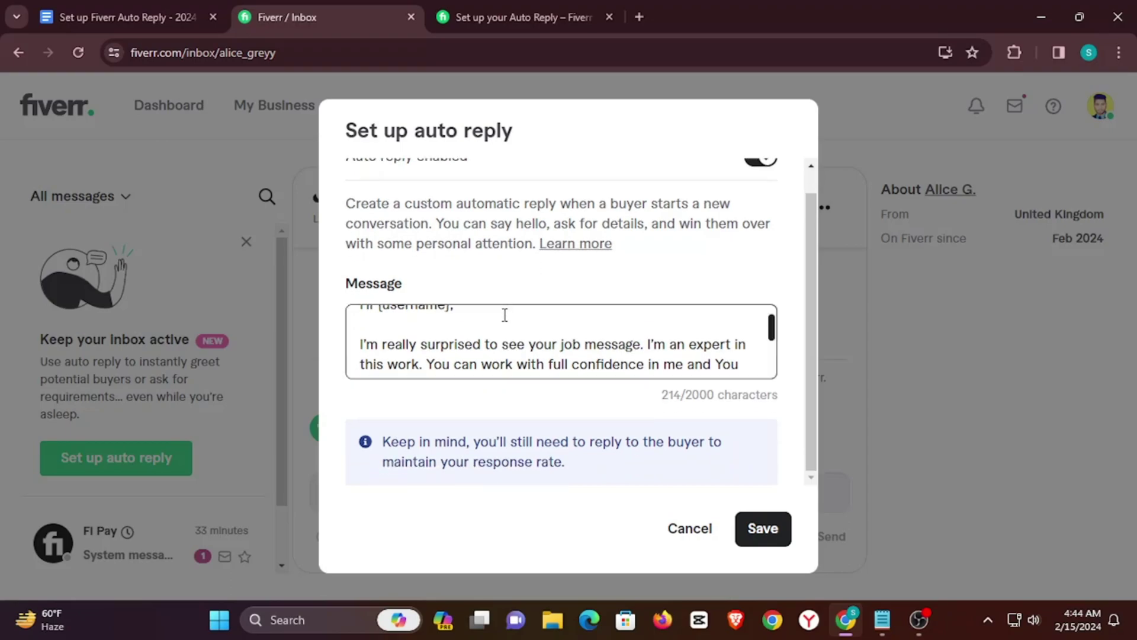
pyautogui.scroll(1, 486, 348)
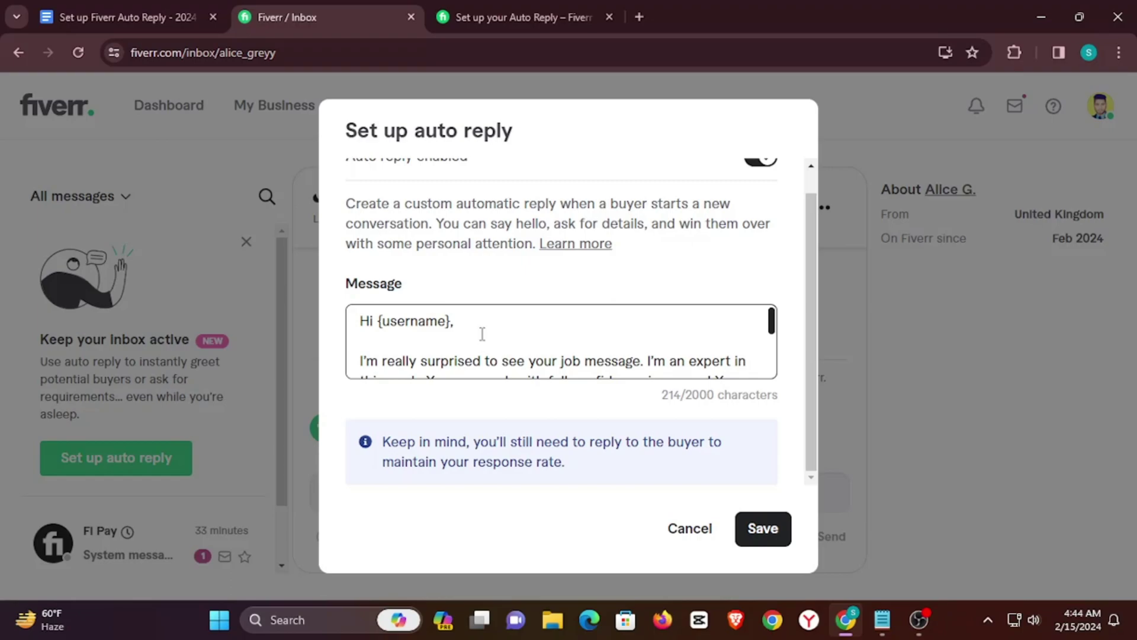
pyautogui.scroll(-3, 482, 334)
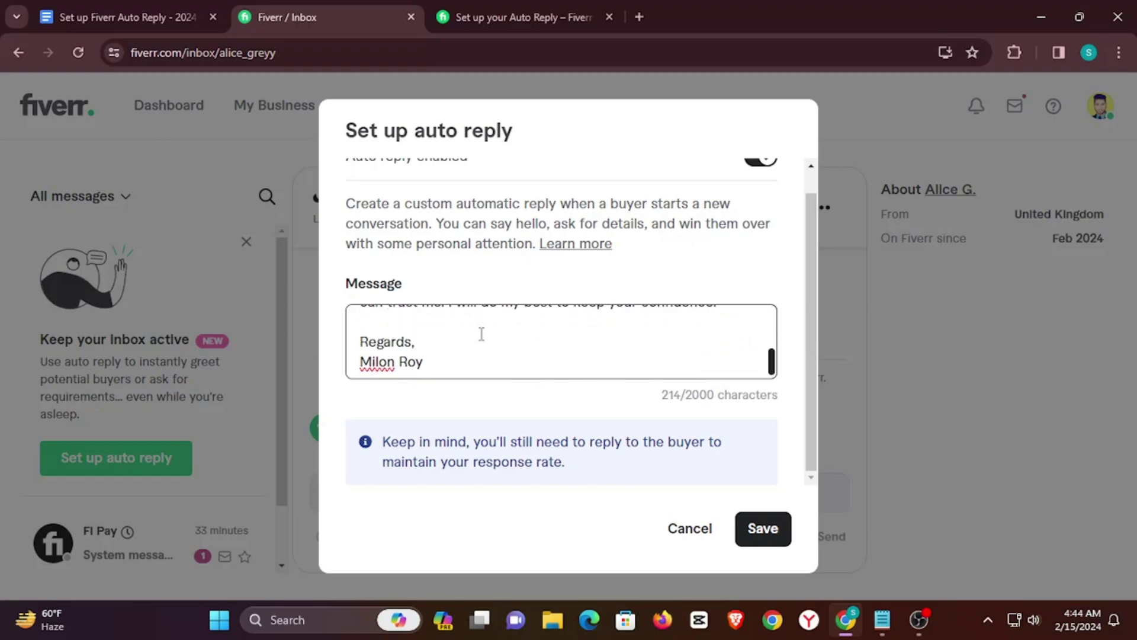
# Save the auto reply and dismiss the confirmation.
pyautogui.click(440, 361)
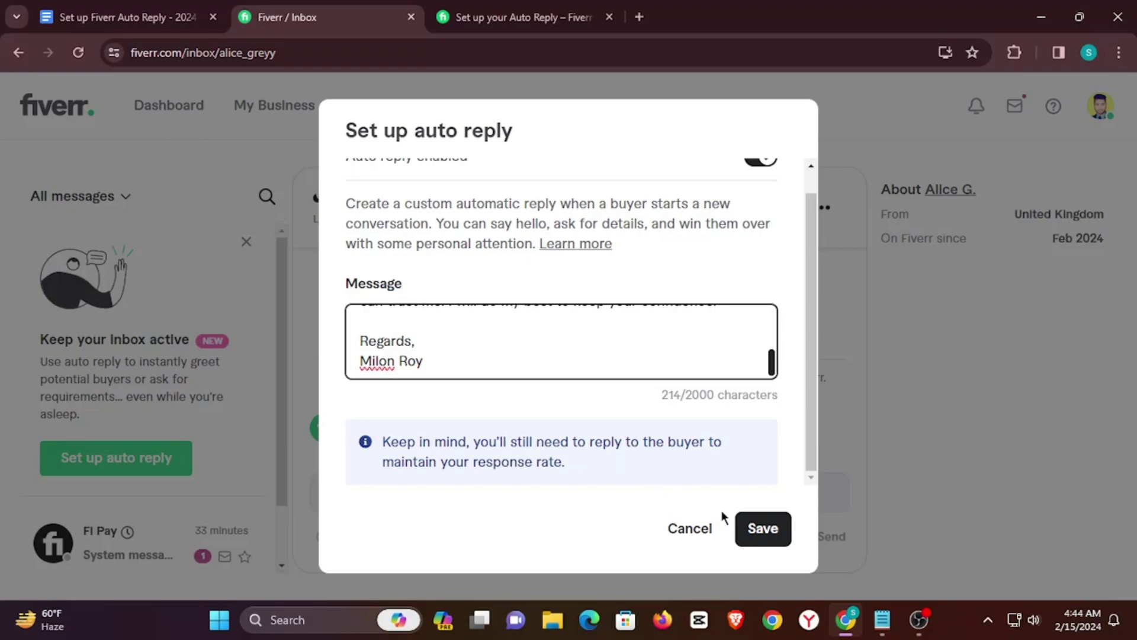
pyautogui.click(763, 529)
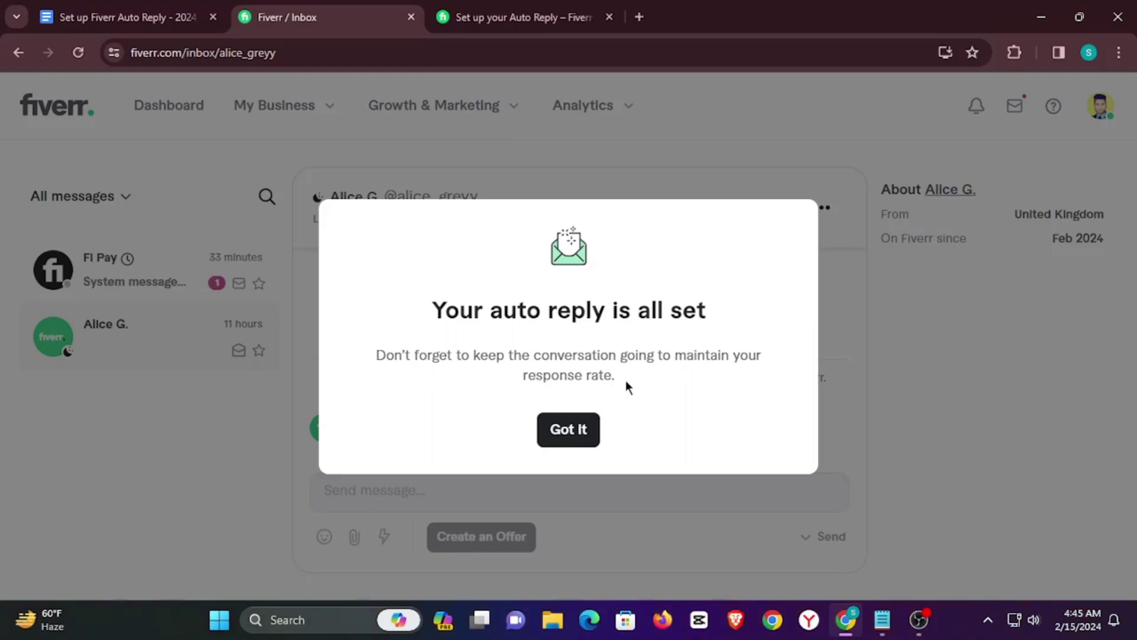
pyautogui.click(573, 427)
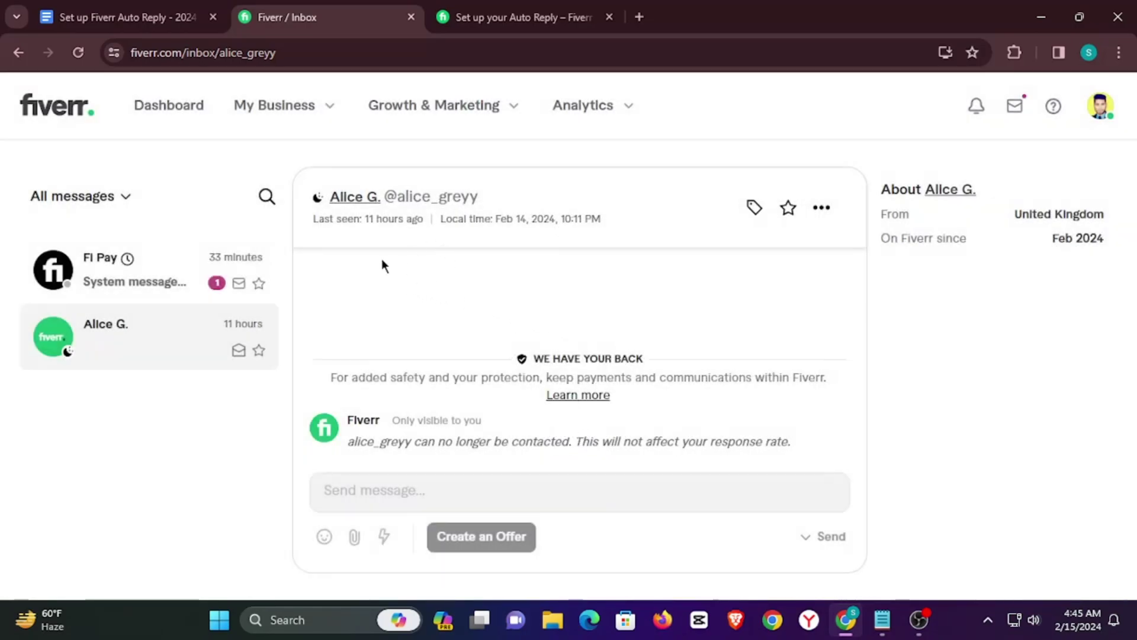
# Open the unread inbox conversation containing the "System message" about suspended payments and send the reply "I didn't understand".
pyautogui.click(172, 283)
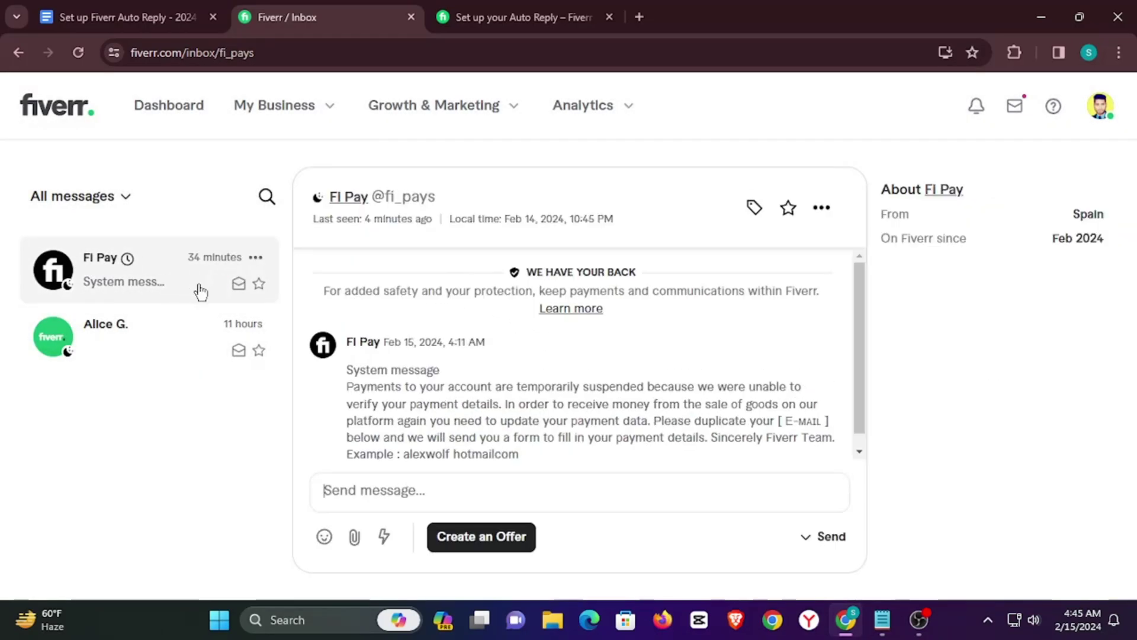
pyautogui.scroll(-1, 482, 379)
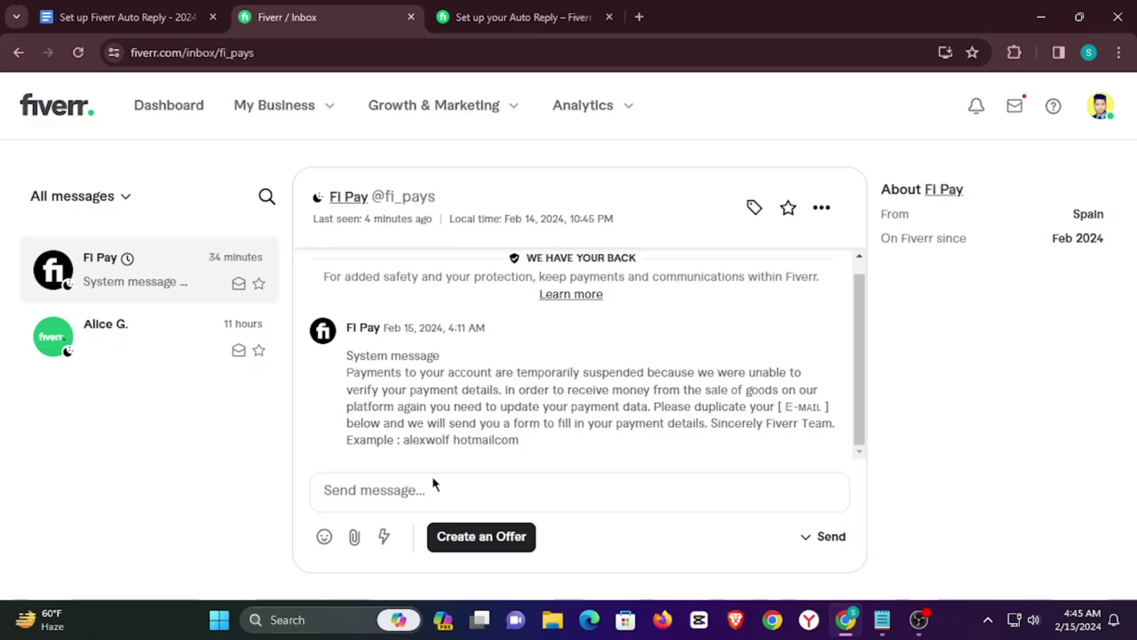
pyautogui.write('I')
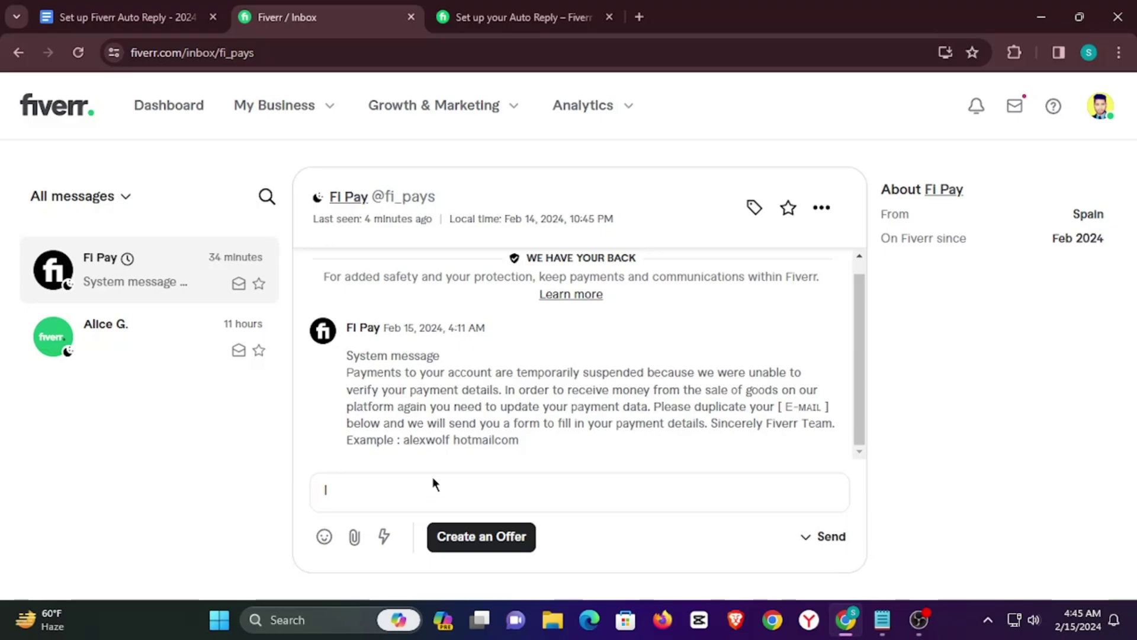
pyautogui.write(" didn't understand")
pyautogui.press('Return')
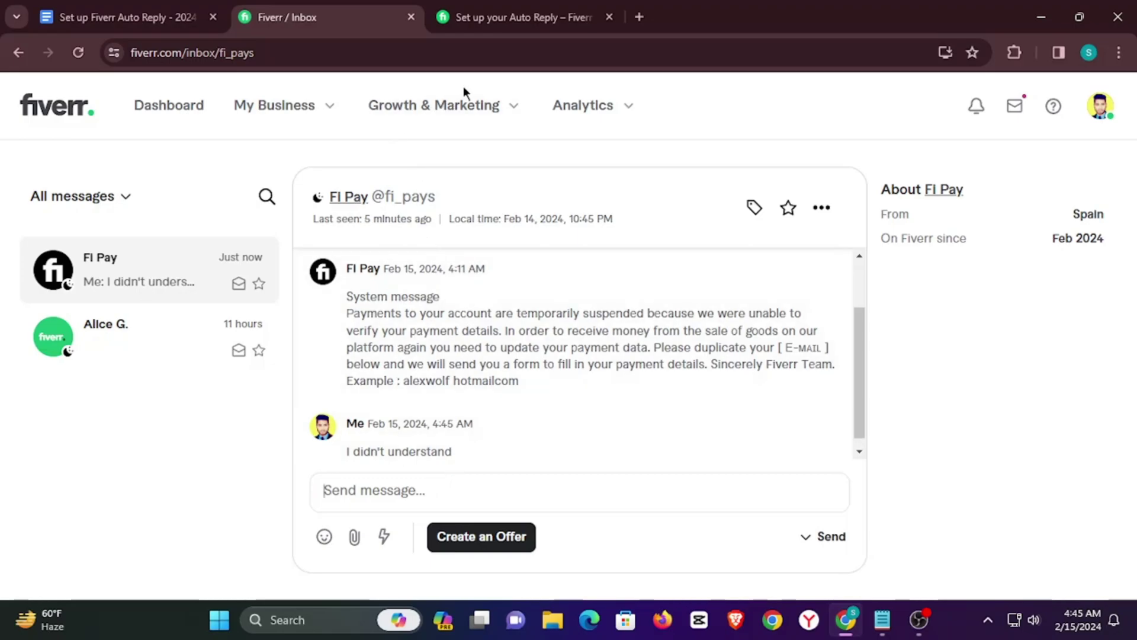
# Examine Templates 1 to 4 and the setup instructions in Fiverr's "Set up your Auto Reply" help article.
pyautogui.click(482, 18)
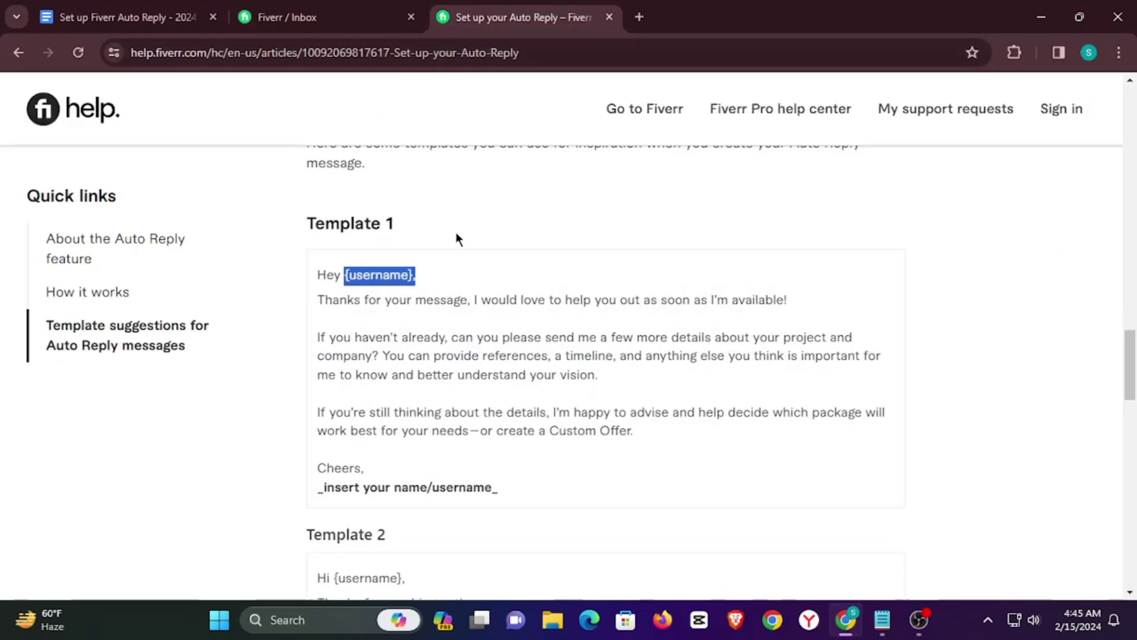
pyautogui.scroll(-4, 462, 266)
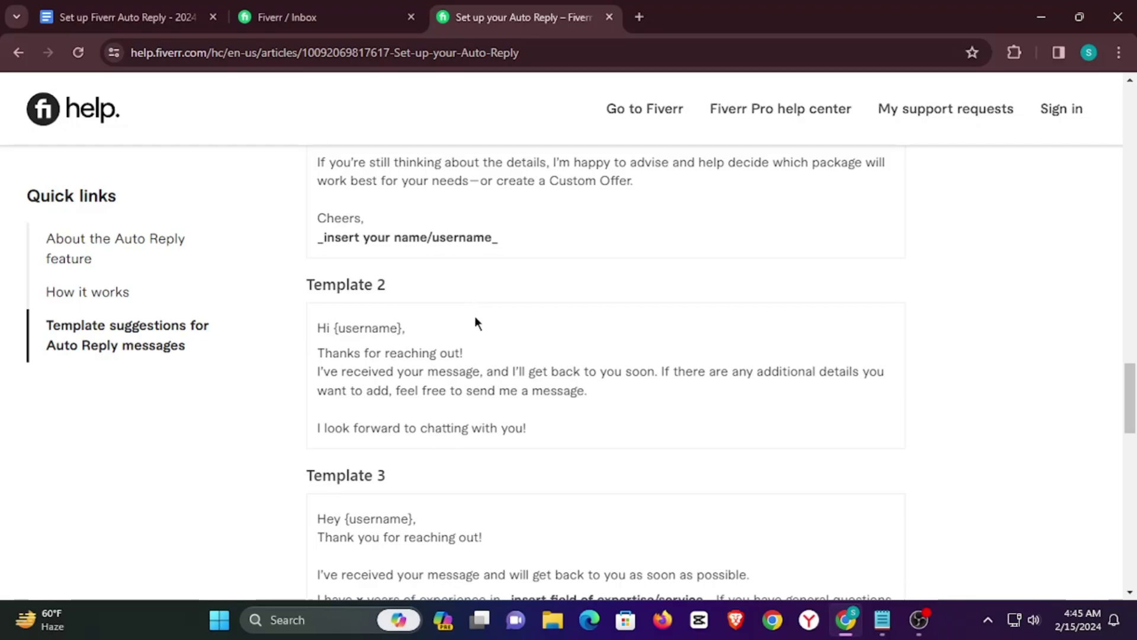
pyautogui.scroll(-4, 477, 329)
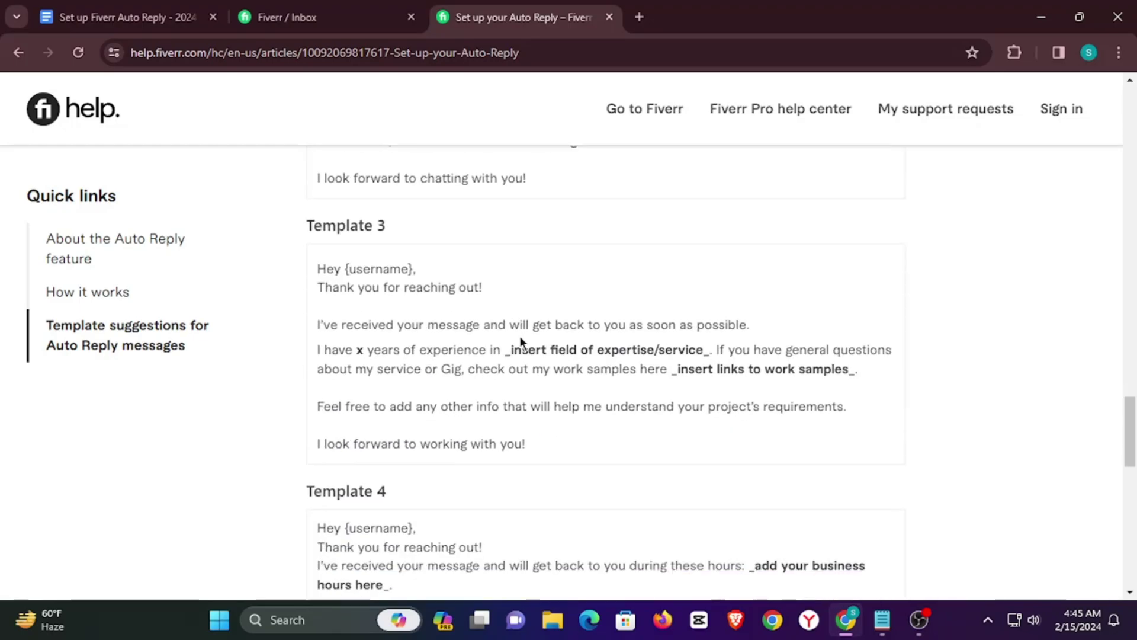
pyautogui.scroll(-3, 551, 329)
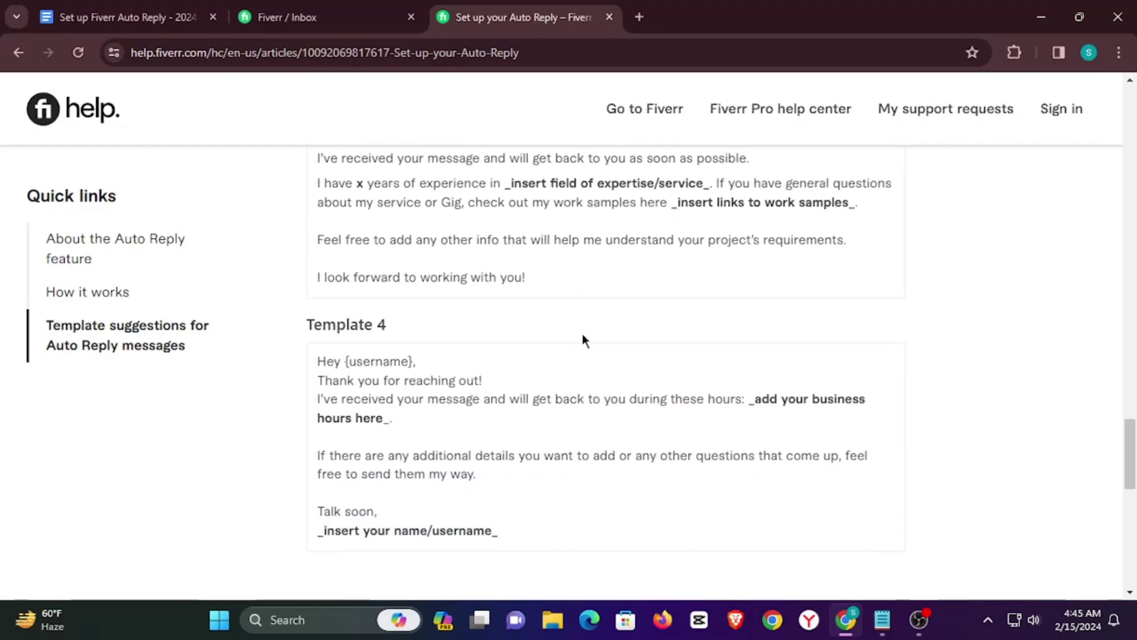
pyautogui.scroll(-2, 574, 349)
pyautogui.scroll(6, 560, 368)
pyautogui.scroll(20, 560, 363)
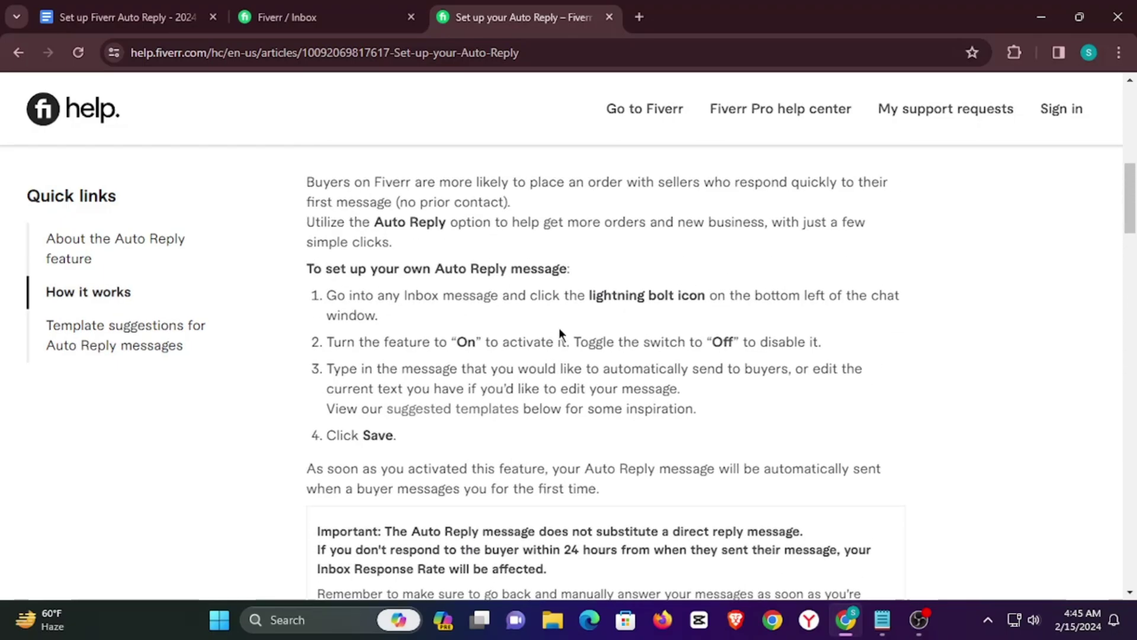
pyautogui.scroll(10, 559, 328)
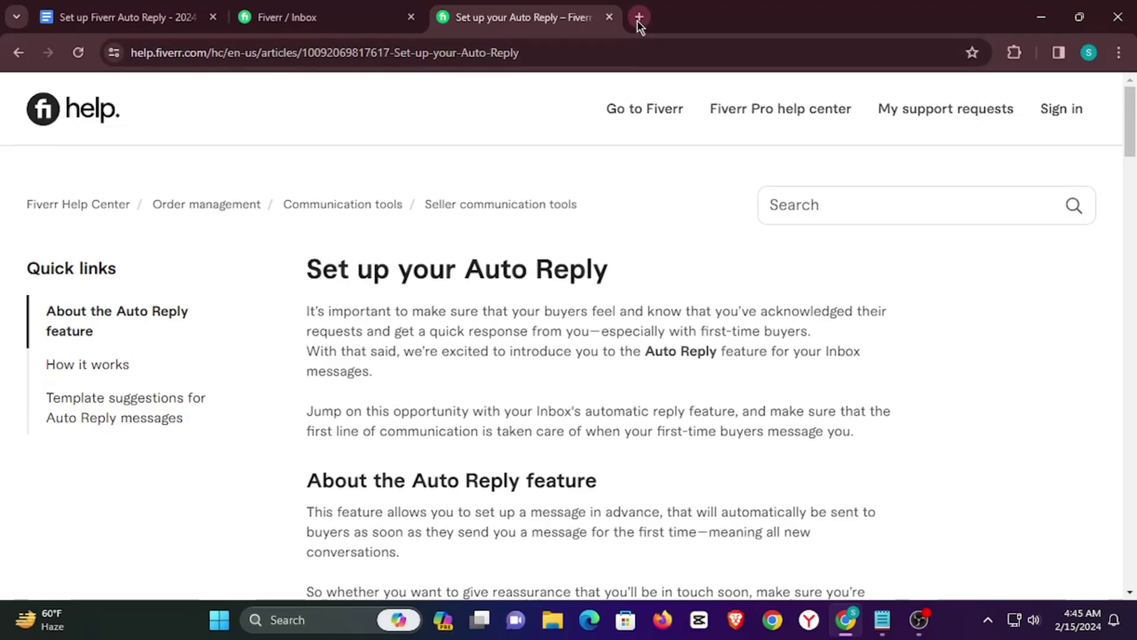
# Open a new browser tab.
pyautogui.click(639, 17)
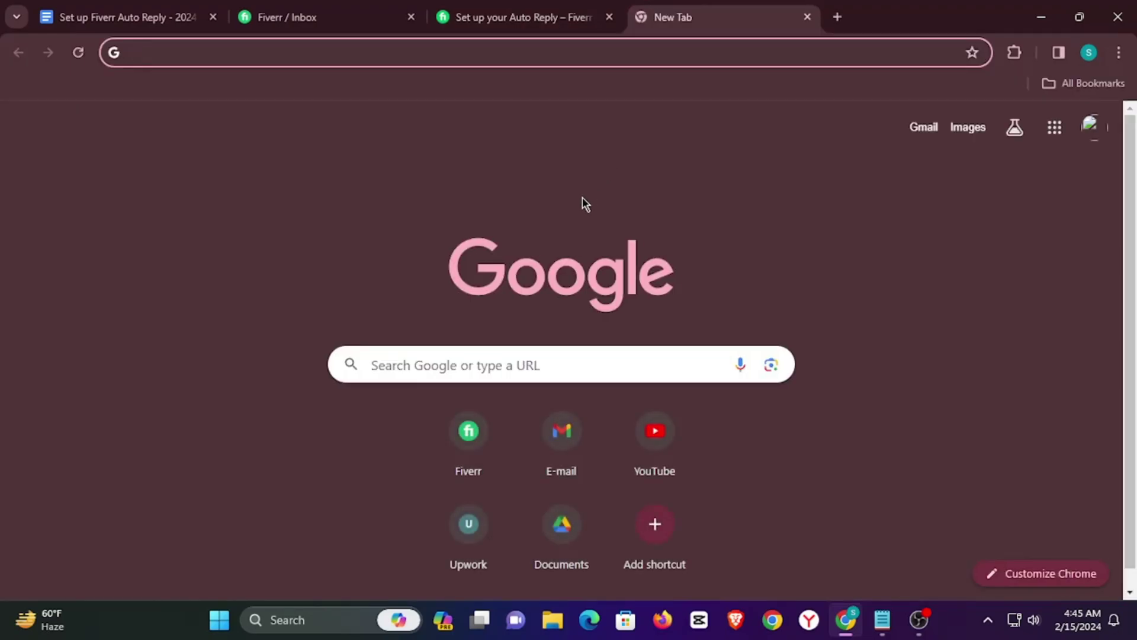